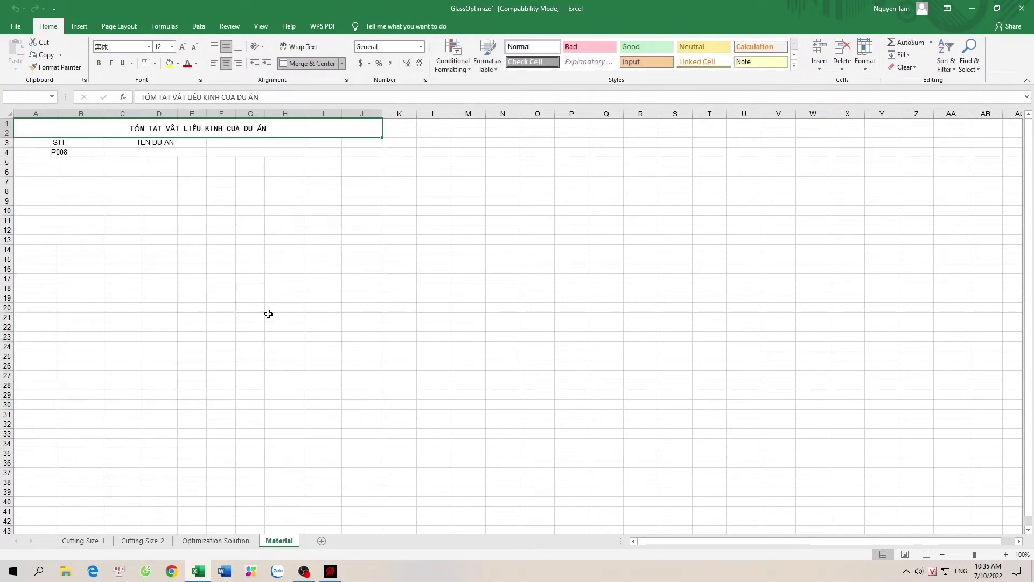
Edit the unit text in H12 to 'mO', then move back to the size value in D12.
left_click(343, 229)
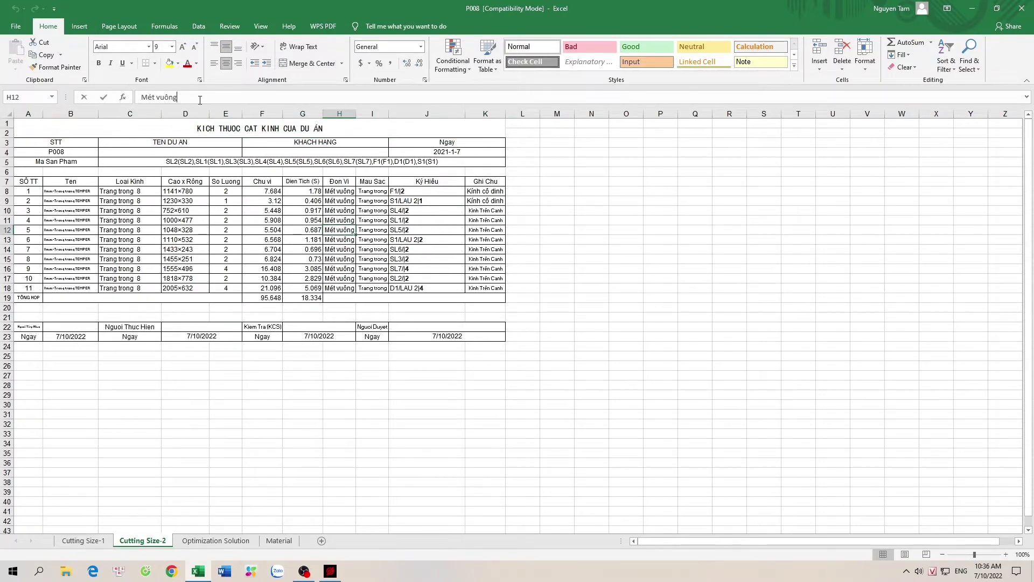
key("F2")
key("BackSpace")
key("BackSpace")
key("BackSpace")
key("BackSpace")
key("BackSpace")
key("BackSpace")
key("BackSpace")
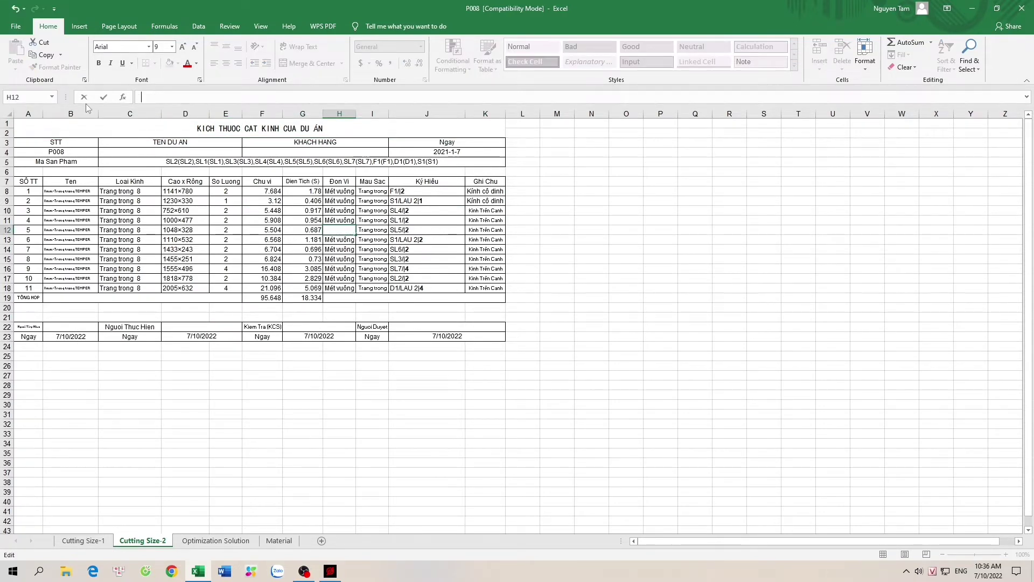
type("mO")
key("Return")
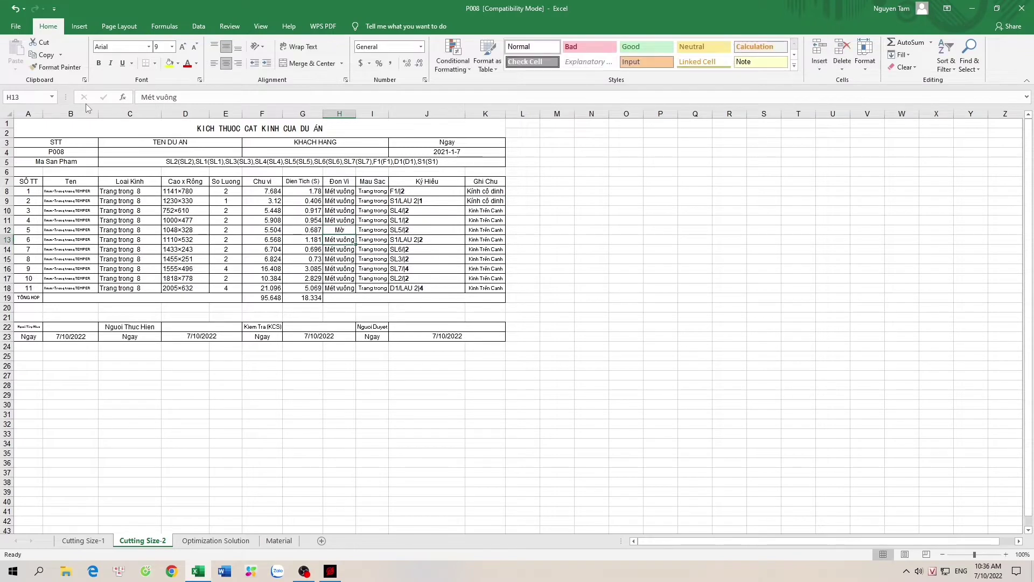
key("Left")
key("Left")
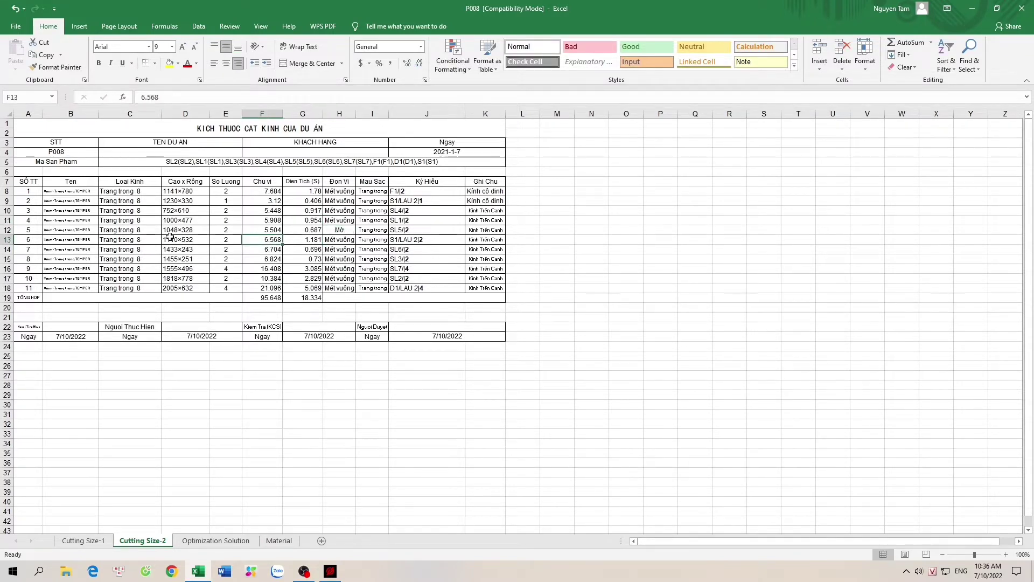
key("Left")
key("Left")
key("Up")
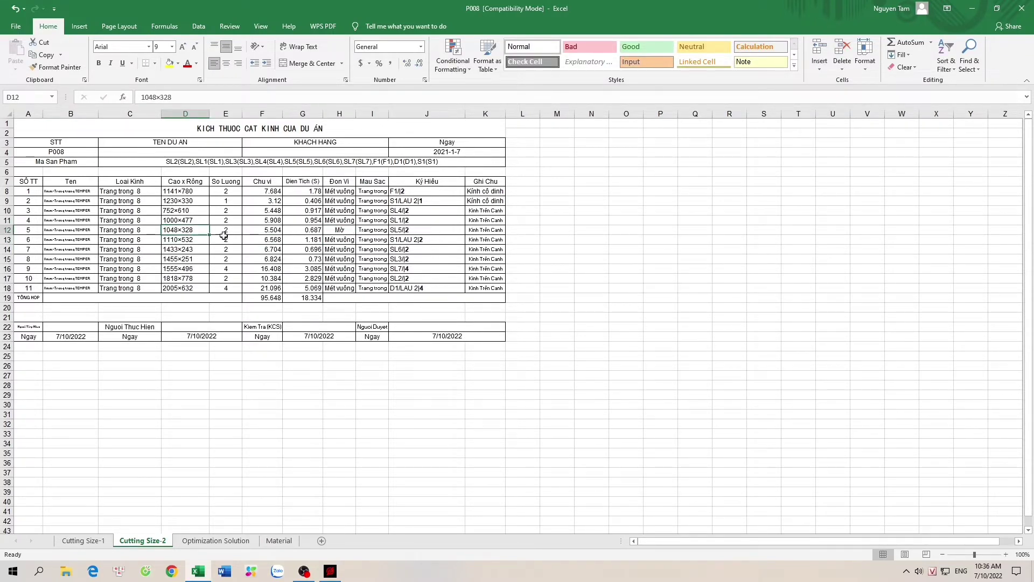
Retype H12 as 'Mờ', then delete it so H12 is left empty.
left_click(340, 233)
left_click(405, 230)
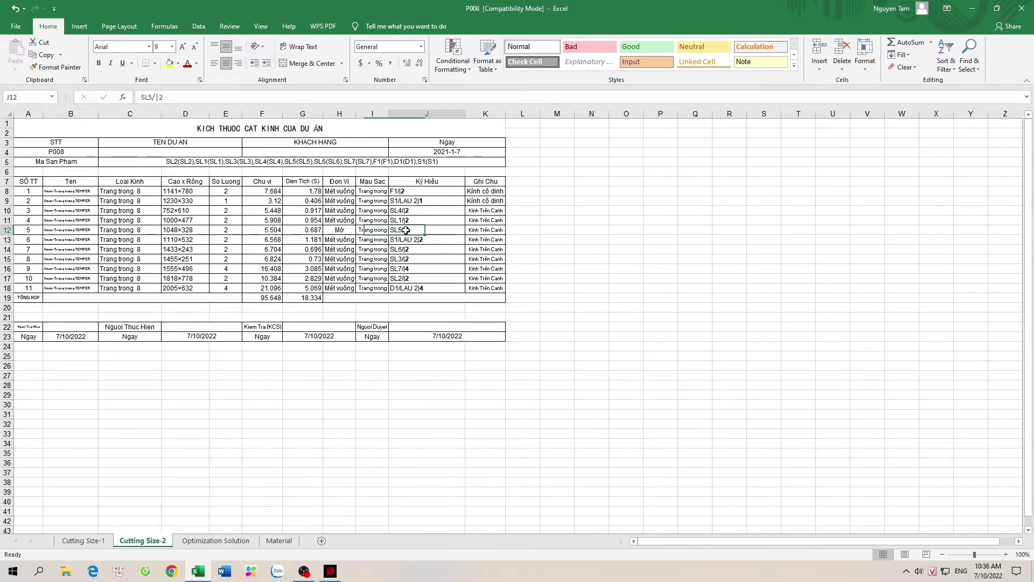
left_click(339, 230)
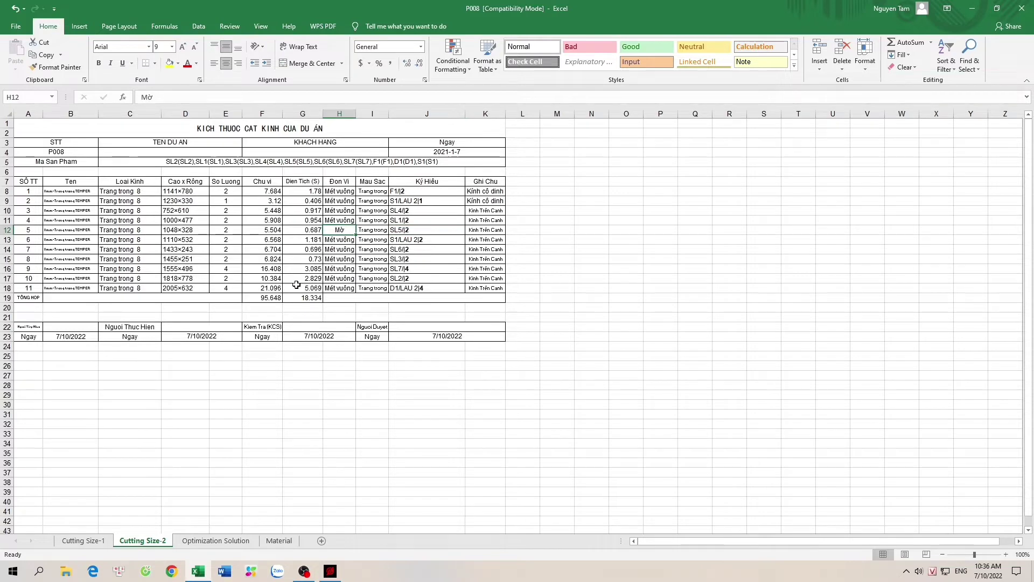
type("Mờ")
left_click_drag(427, 230, 345, 227)
key("Delete")
left_click(558, 238)
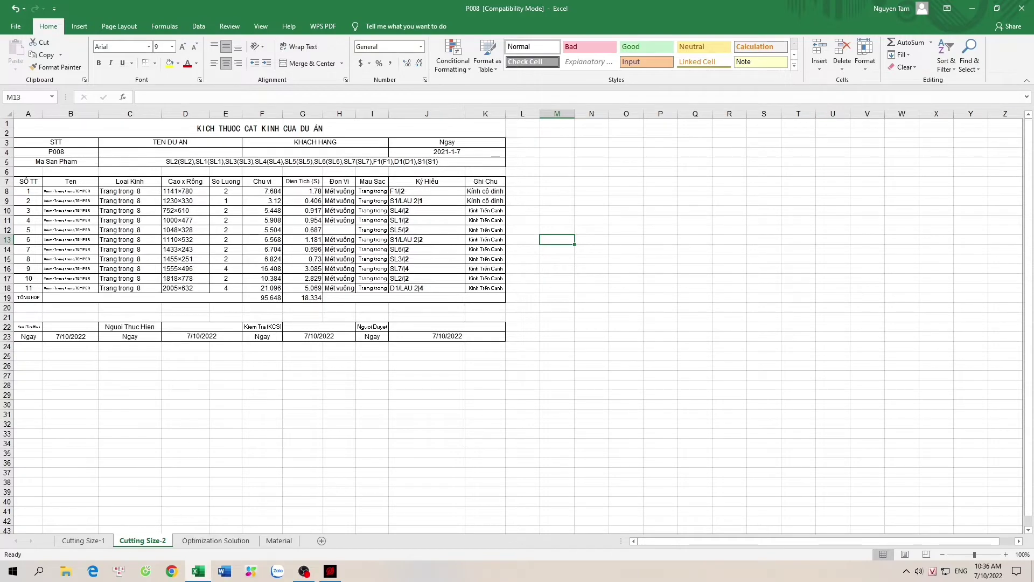
Close P008 without saving and bring up the TỔNG HỢP NHÔM aluminium summary report.
left_click(1022, 8)
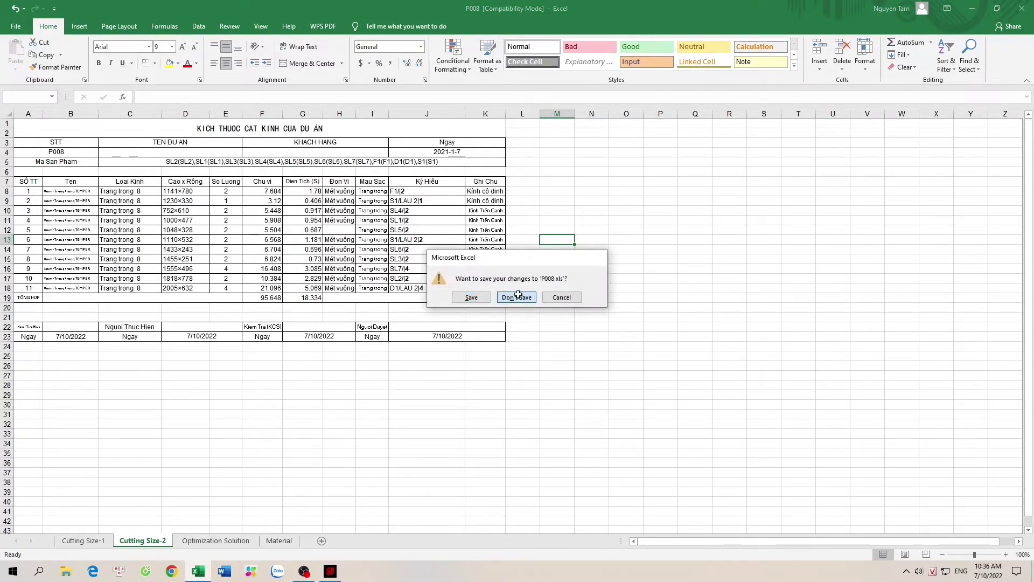
left_click(518, 295)
left_click(649, 190)
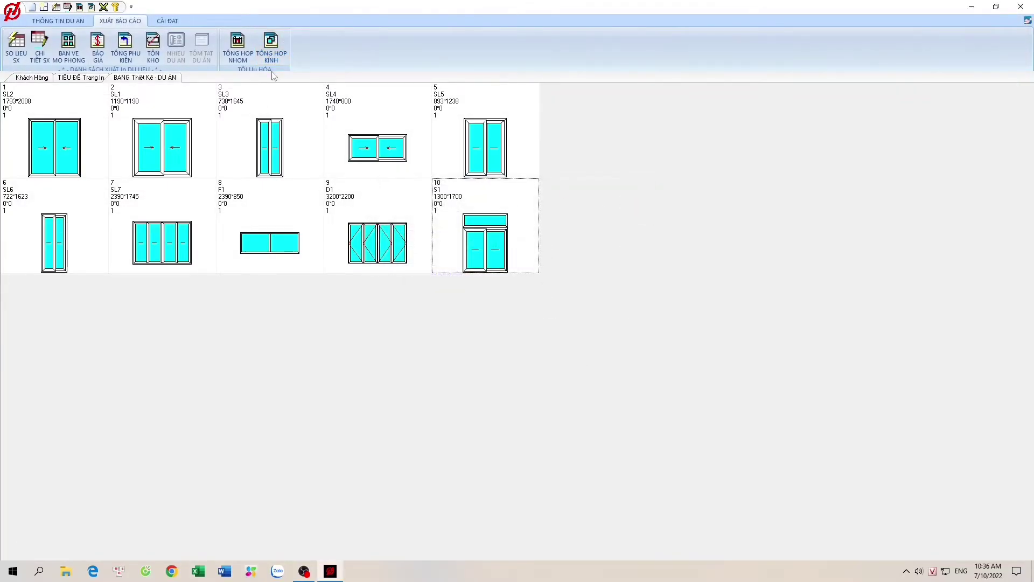
left_click(242, 45)
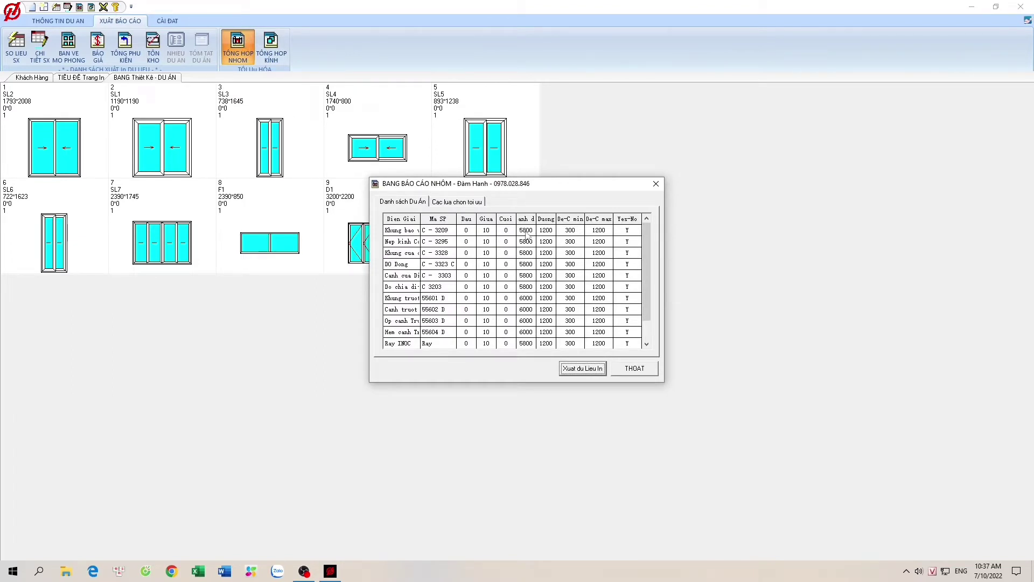
Replace the 6000 bar lengths with 5800 down the list through Ray INOC.
left_click(526, 231)
key("Down")
key("Down")
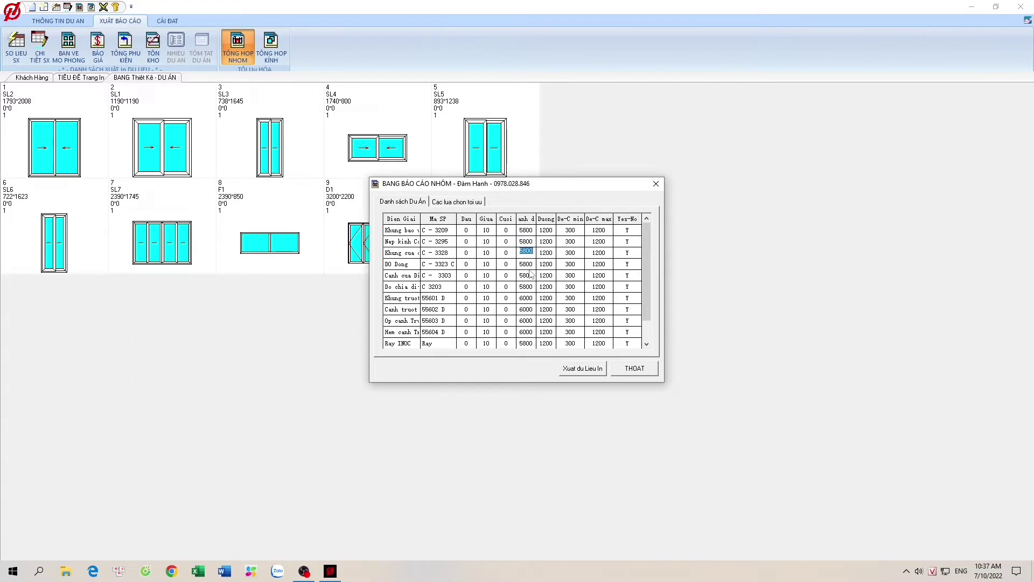
key("Down")
key("Down")
key("Down")
key("Down")
key("Down")
key("Down")
key("Down")
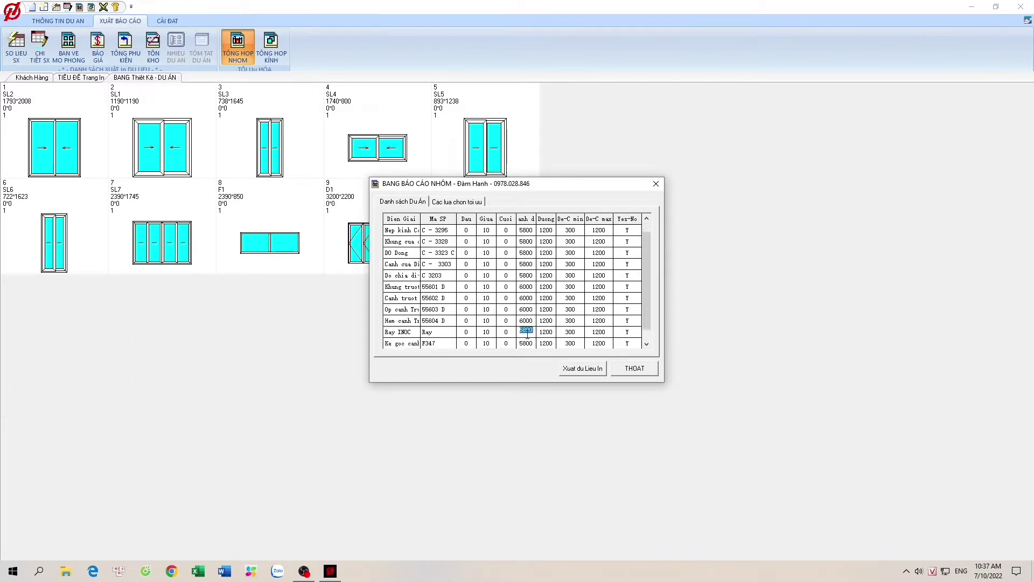
key("Down")
scroll(519, 346, "up", 1)
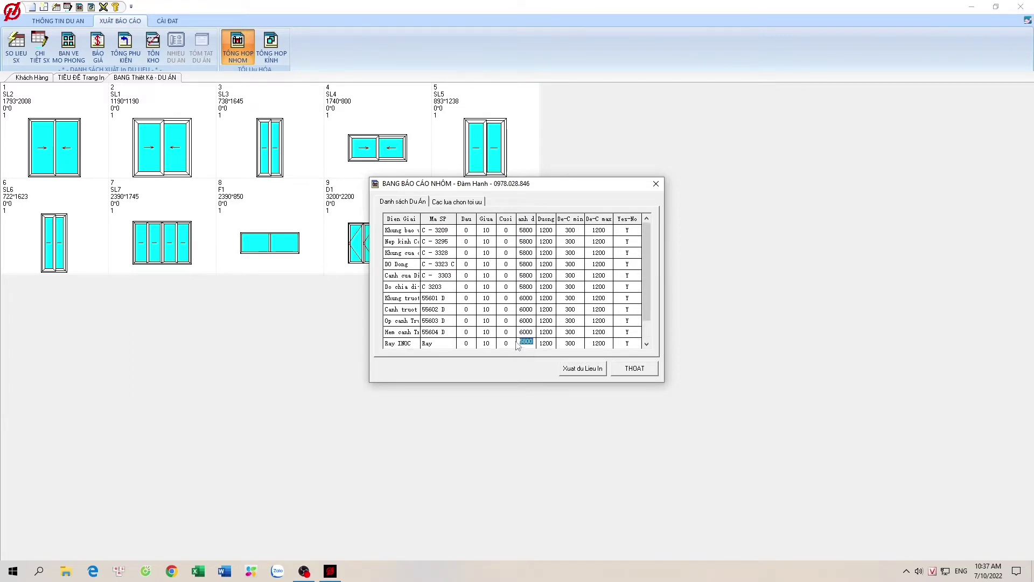
left_click(523, 232)
key("Down")
key("Down")
key("Down")
key("Down")
key("Down")
key("Down")
type("5")
key("Down")
type("5800")
key("Down")
type("5800")
key("Down")
type("5800")
key("Down")
type("5")
key("Down")
type("58")
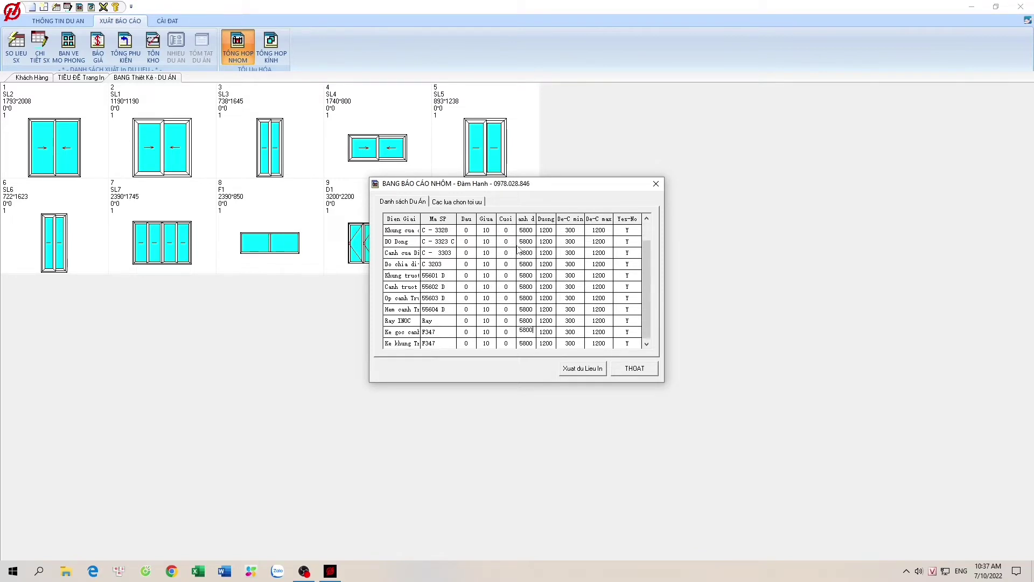
key("Down")
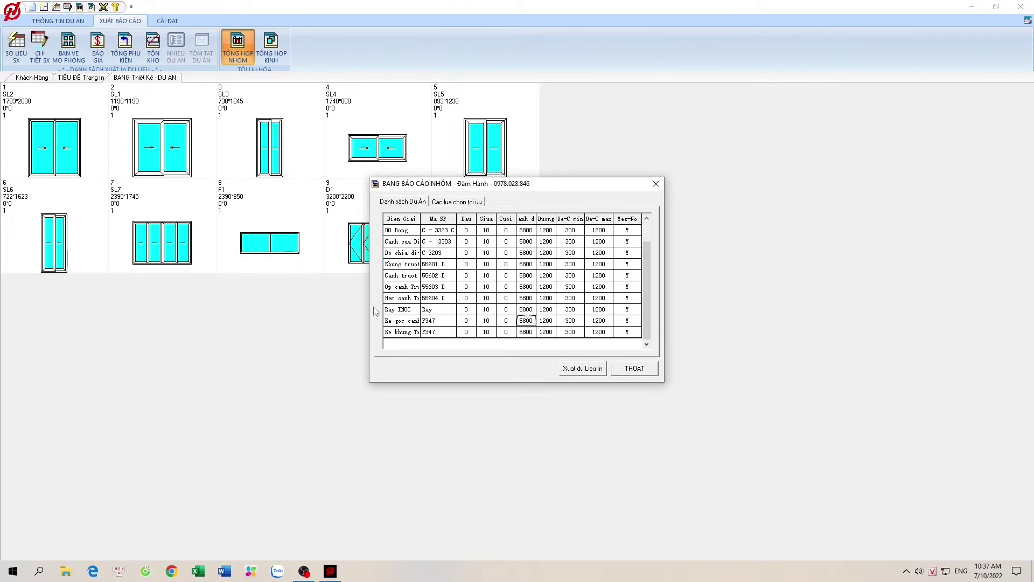
Set Yes-No to N for the last two F347 bracket rows.
left_click(411, 334)
left_click(409, 323)
left_click(404, 333)
left_click(409, 322)
left_click(408, 332)
left_click(625, 333)
left_click(635, 322)
scroll(394, 280, "up", 1)
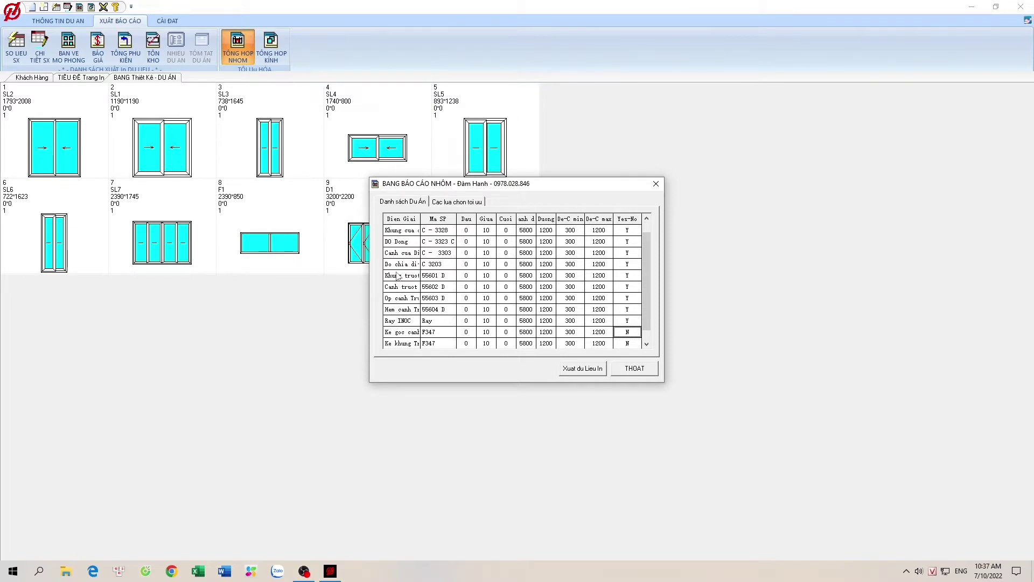
scroll(400, 273, "up", 2)
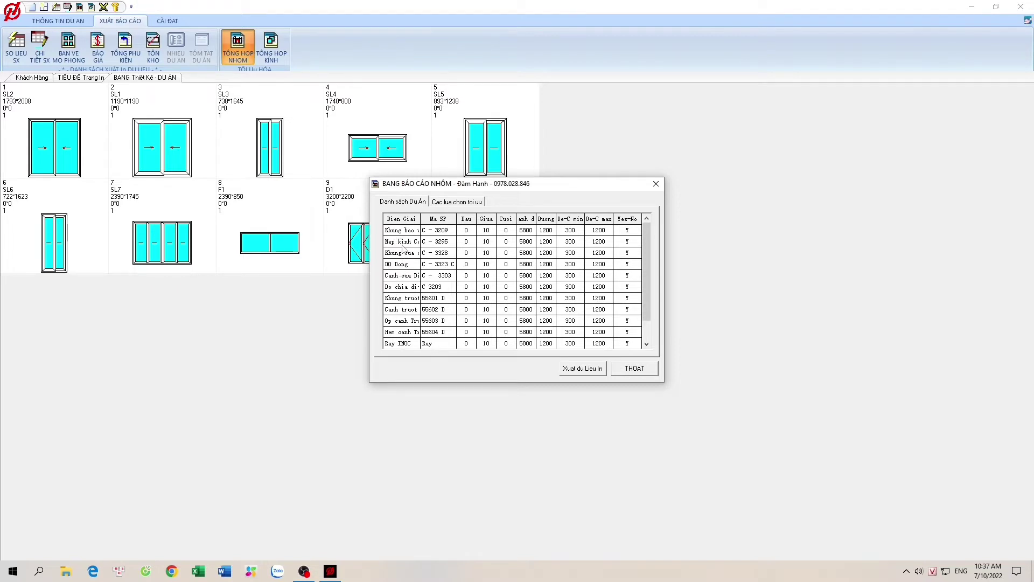
scroll(480, 337, "down", 3)
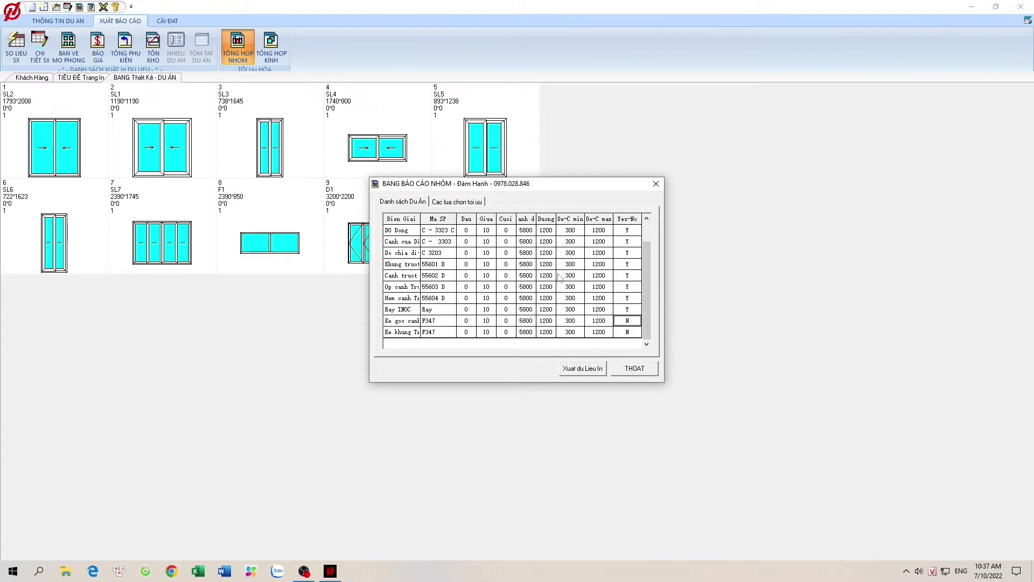
Export the report via Xuat du Lieu In and widen column A of the TÓM TAT DU AN sheet.
left_click(596, 371)
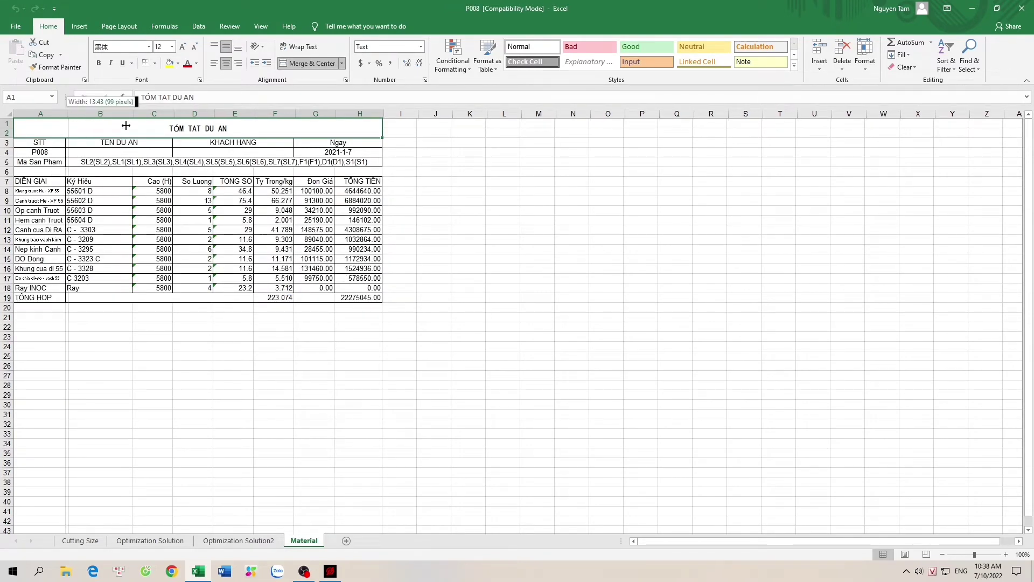
left_click_drag(65, 114, 150, 114)
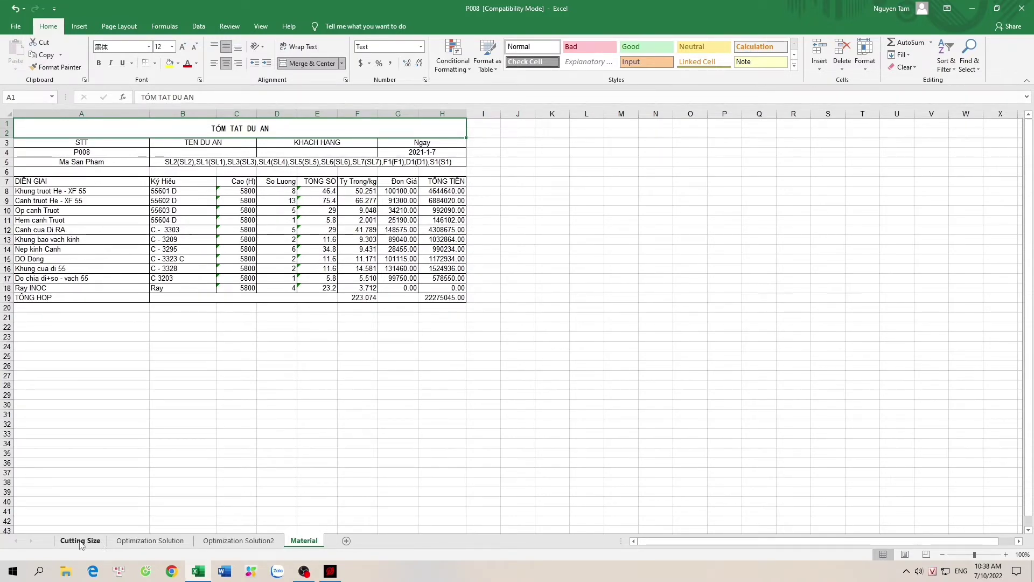
On the Optimization Solution sheet, widen column B to about 26.57 so item names fit.
left_click(154, 545)
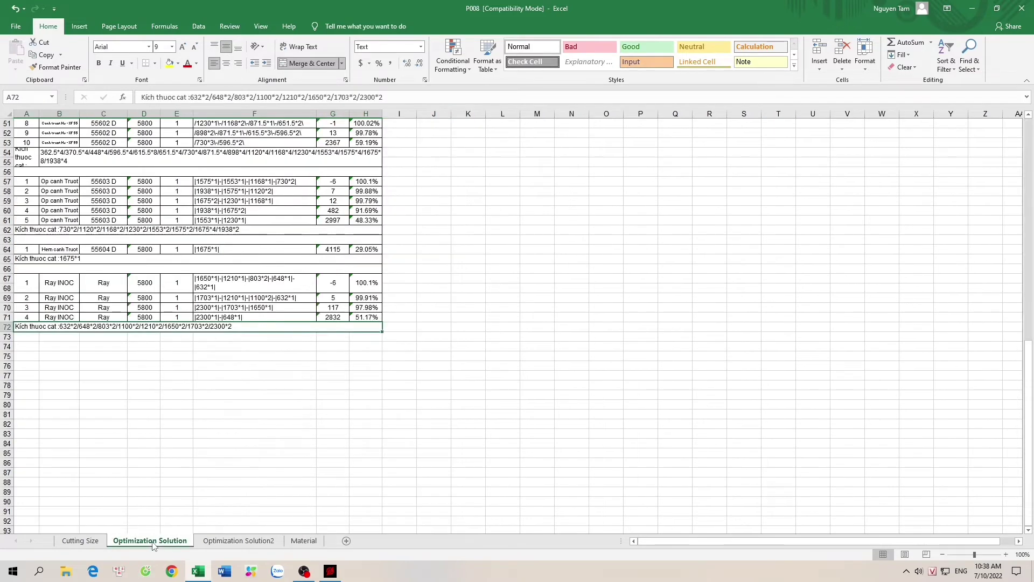
scroll(148, 429, "up", 15)
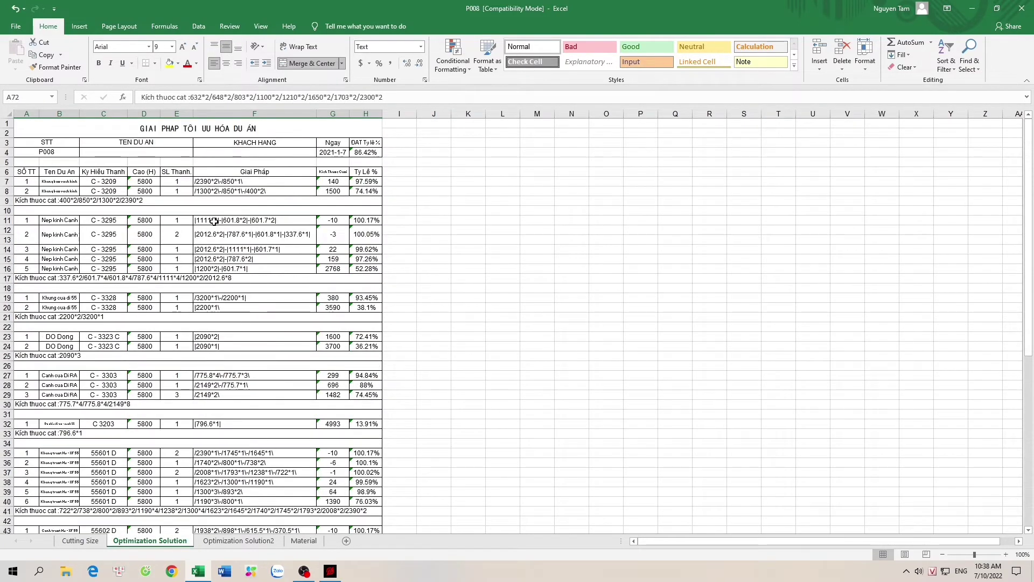
scroll(213, 221, "down", 10)
left_click(238, 541)
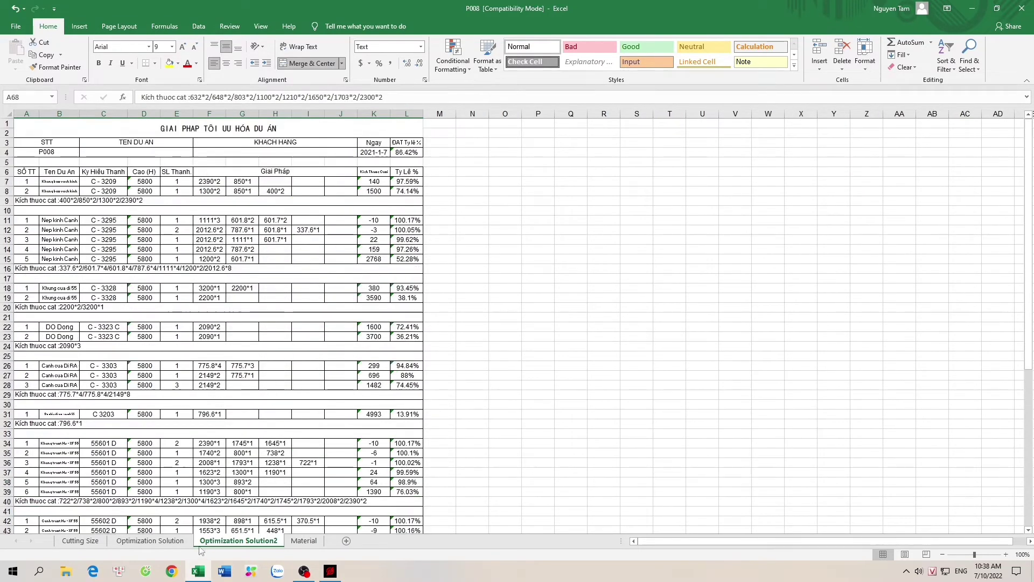
left_click(150, 541)
scroll(185, 211, "up", 10)
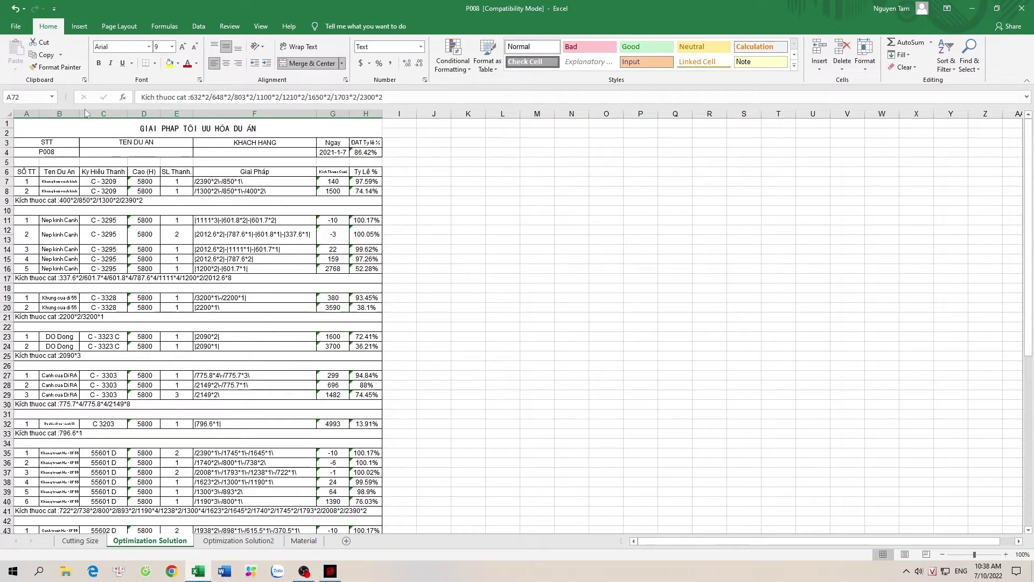
left_click_drag(79, 114, 140, 126)
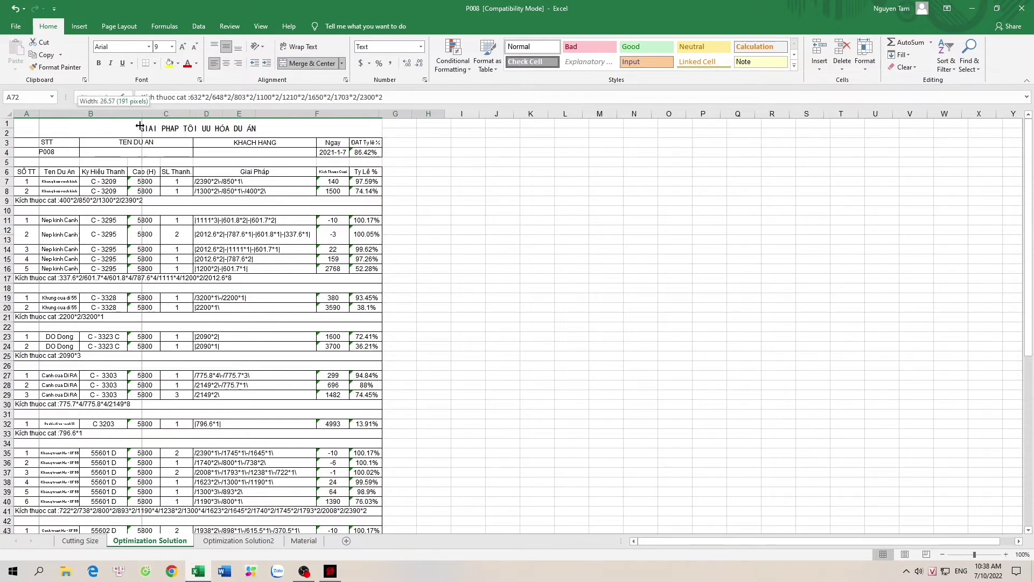
left_click_drag(140, 126, 139, 126)
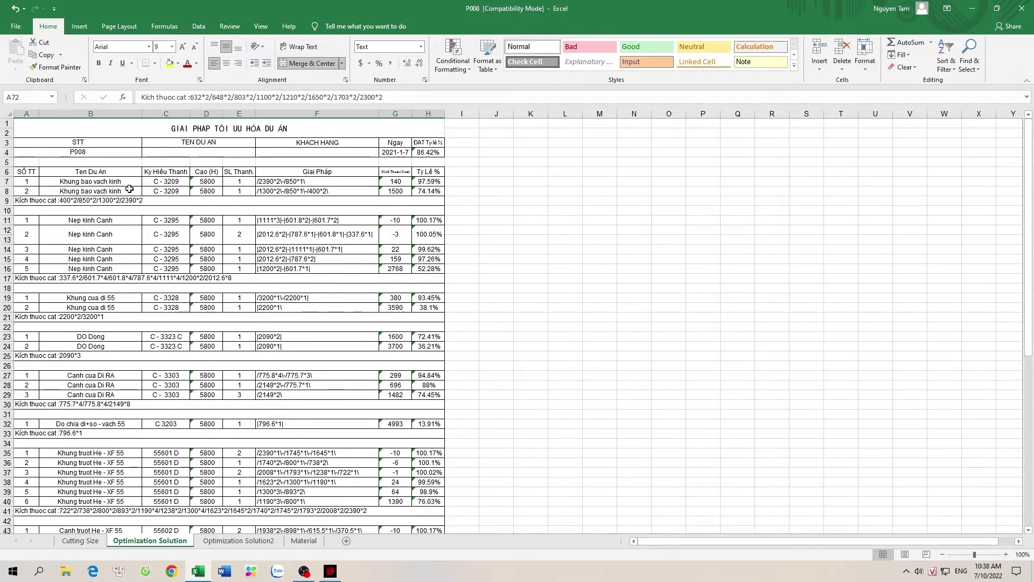
Review the item names in column B and profile codes in column C, such as C - 3209.
left_click(91, 234)
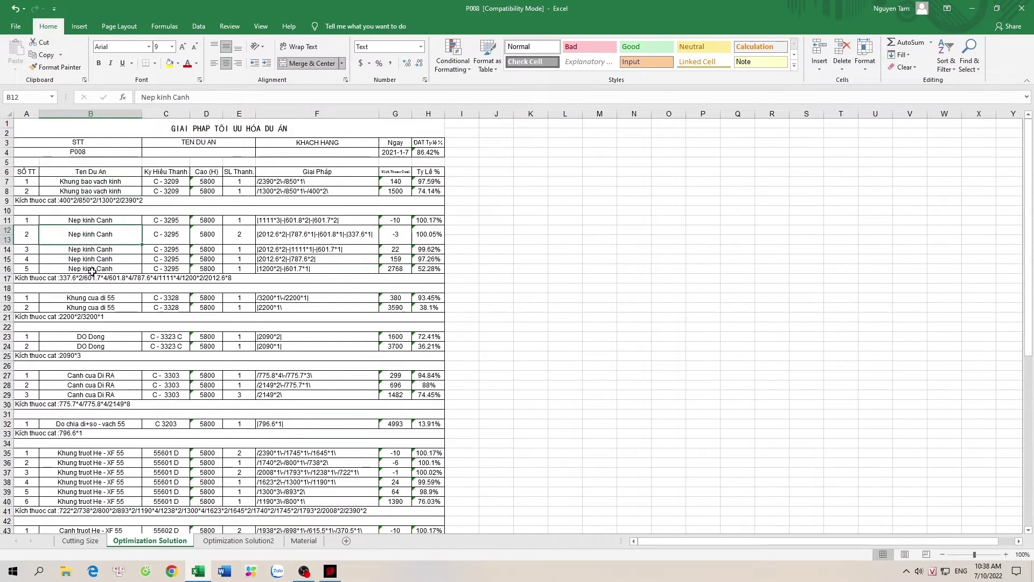
left_click(92, 258)
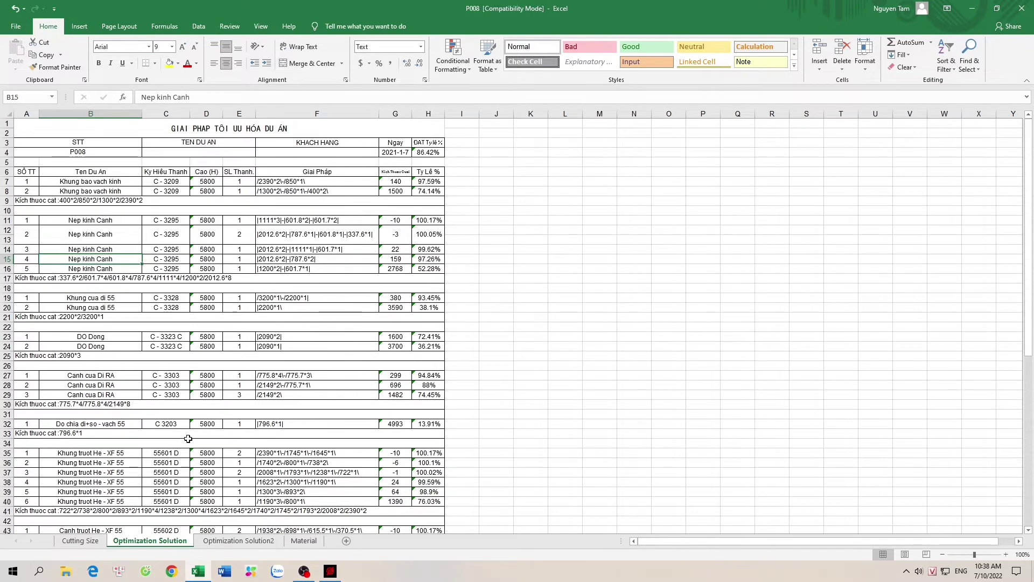
left_click(169, 180)
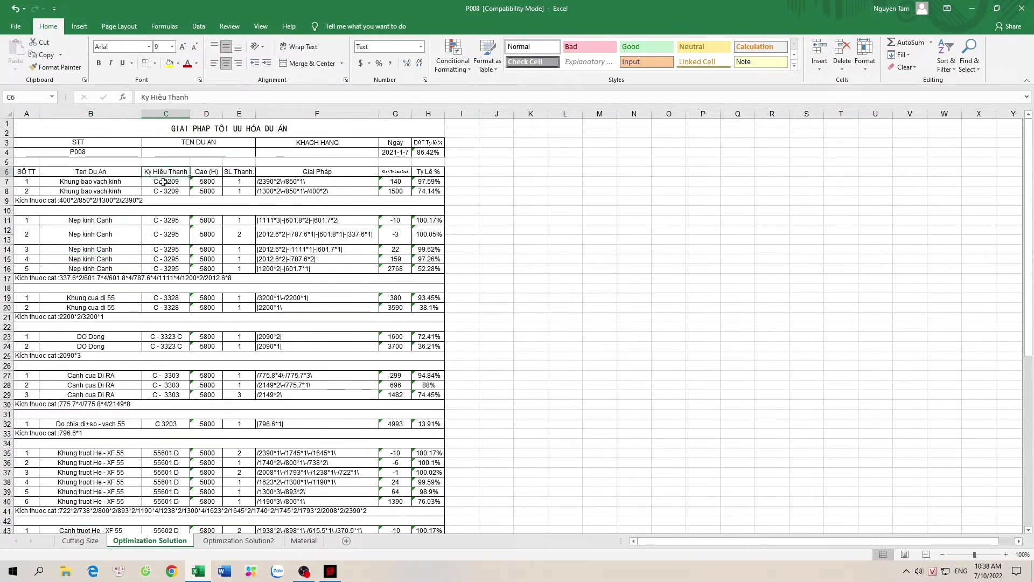
left_click(165, 190)
left_click(162, 219)
left_click(157, 249)
key("Down")
key("Down")
key("Down")
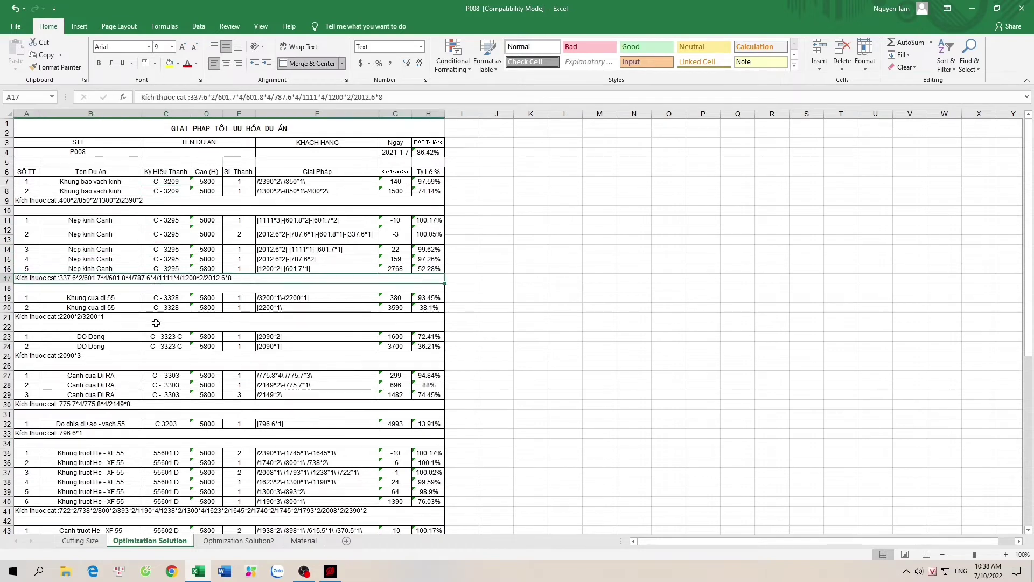
key("Down")
key("Down")
key("Down")
key("Down")
key("Down")
key("Down")
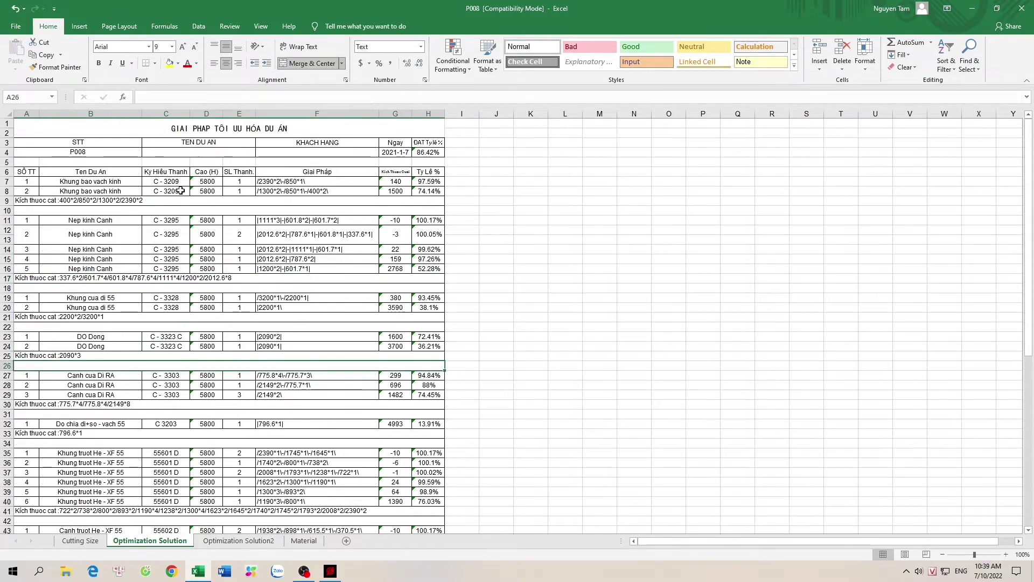
left_click(168, 181)
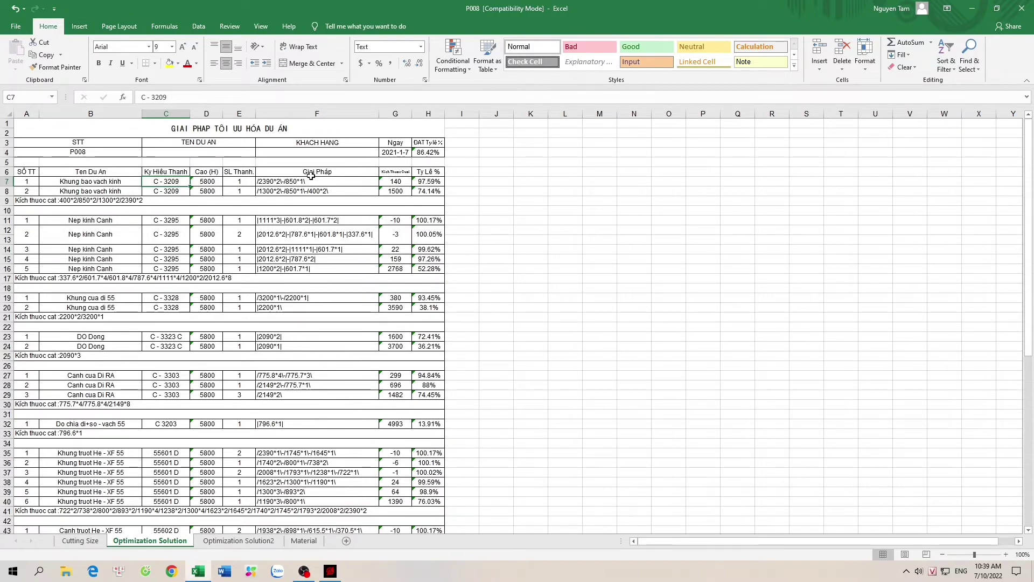
Check the cutting solutions and the leftover values 140 and 1500 for rows 7 and 8.
left_click(269, 181)
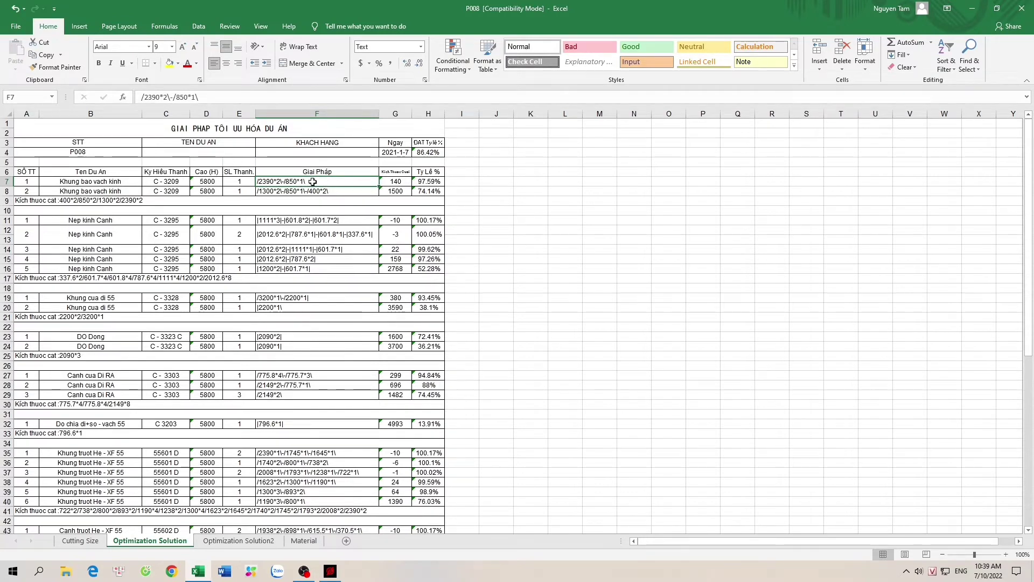
left_click(238, 183)
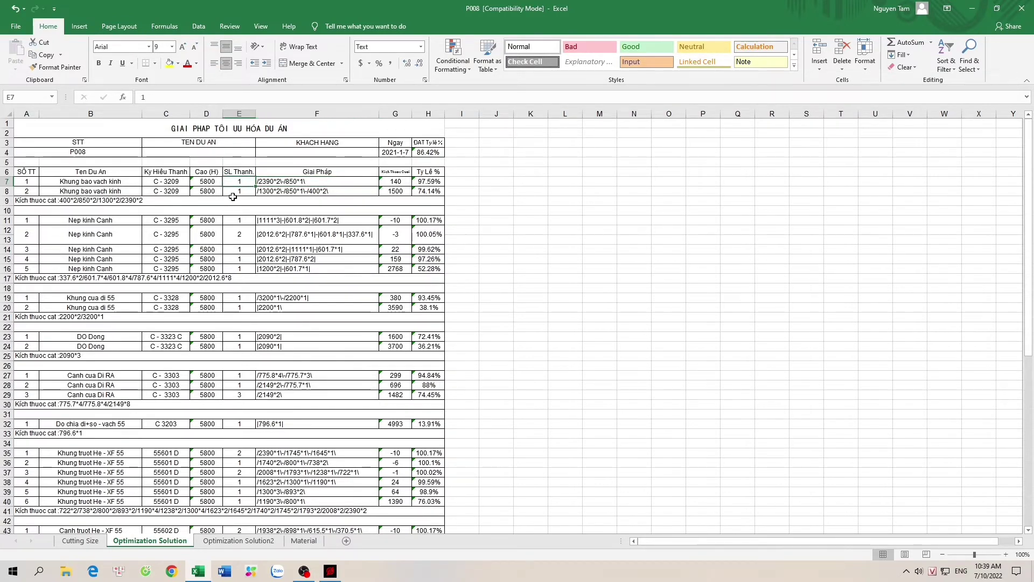
left_click(283, 182)
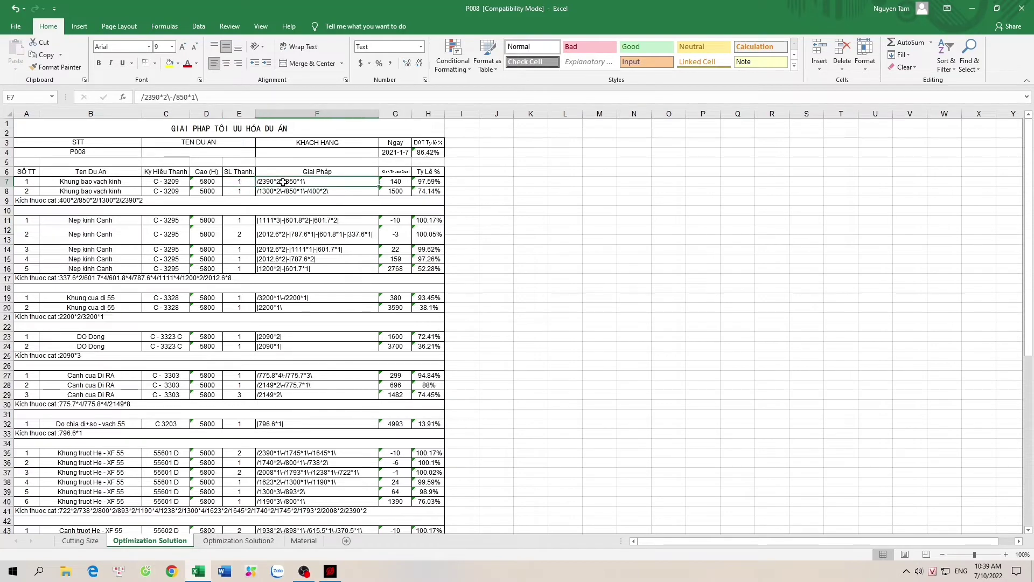
left_click(385, 182)
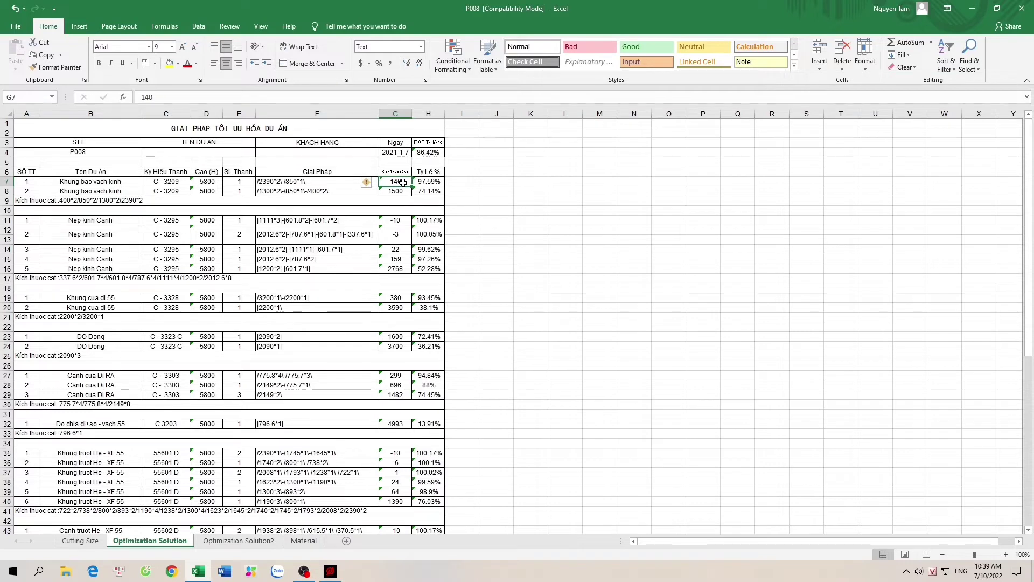
left_click(74, 192)
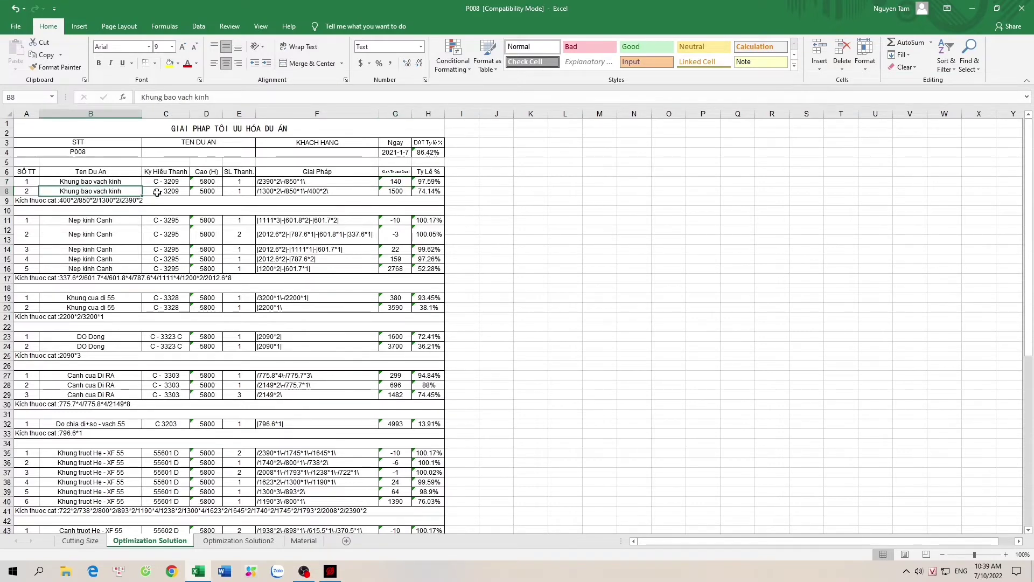
left_click(402, 192)
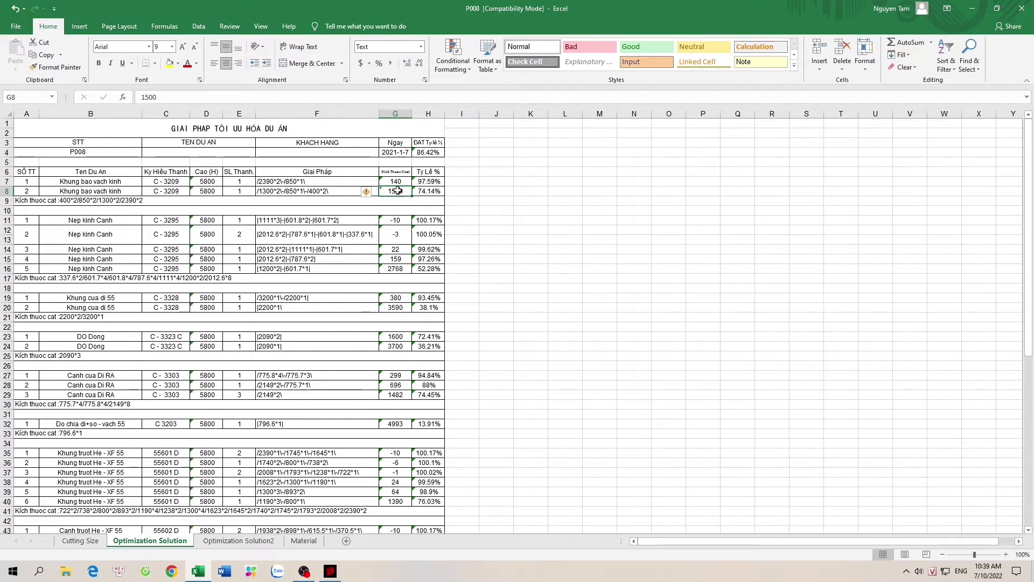
key("Up")
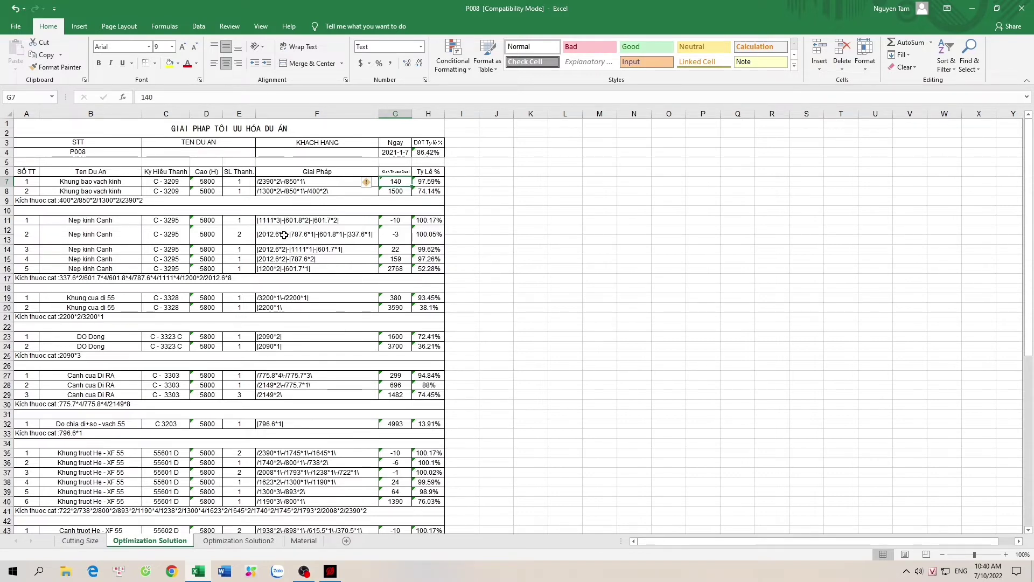
left_click(81, 307)
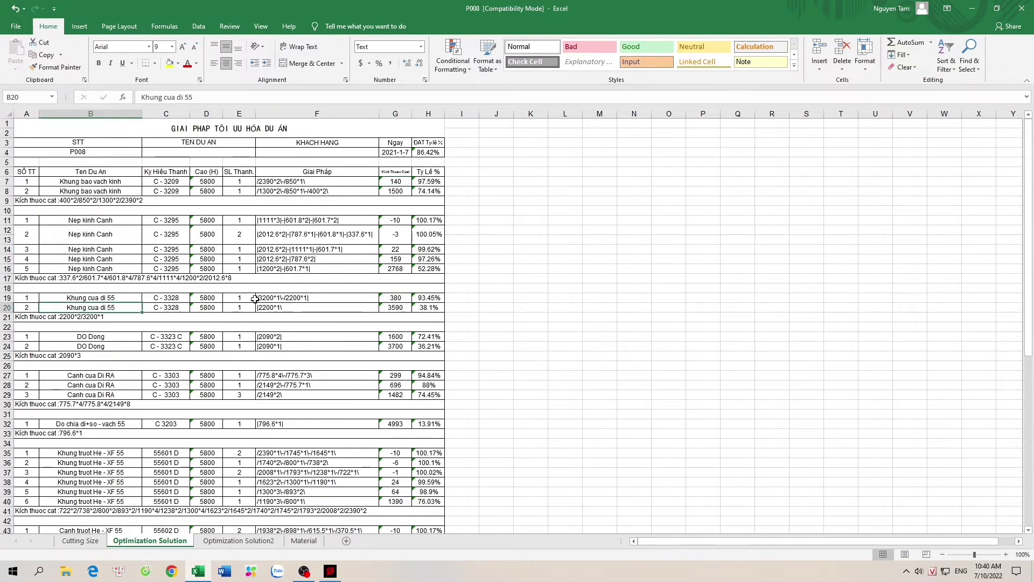
left_click(312, 298)
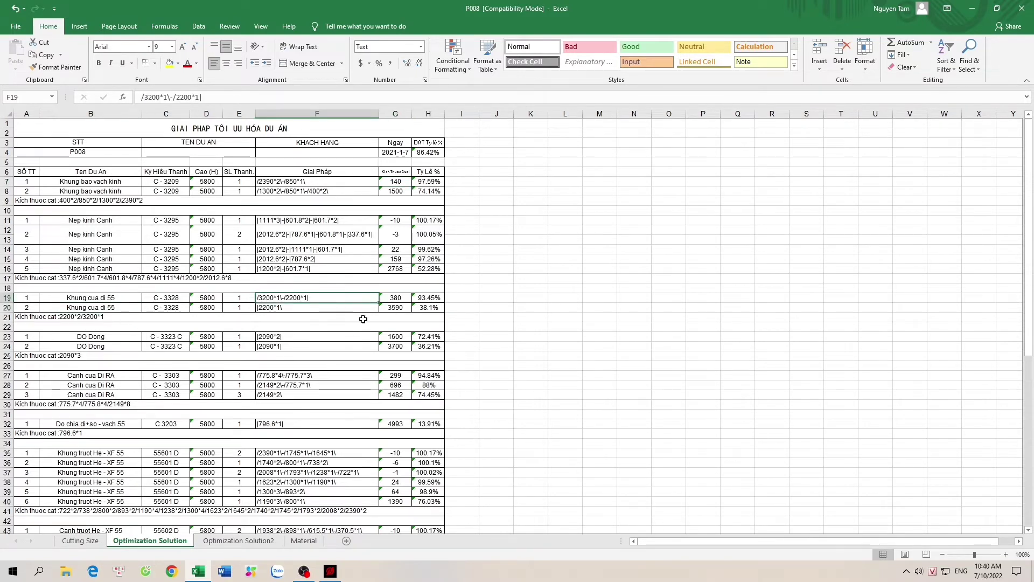
left_click(291, 306)
key("Up")
key("Down")
key("Up")
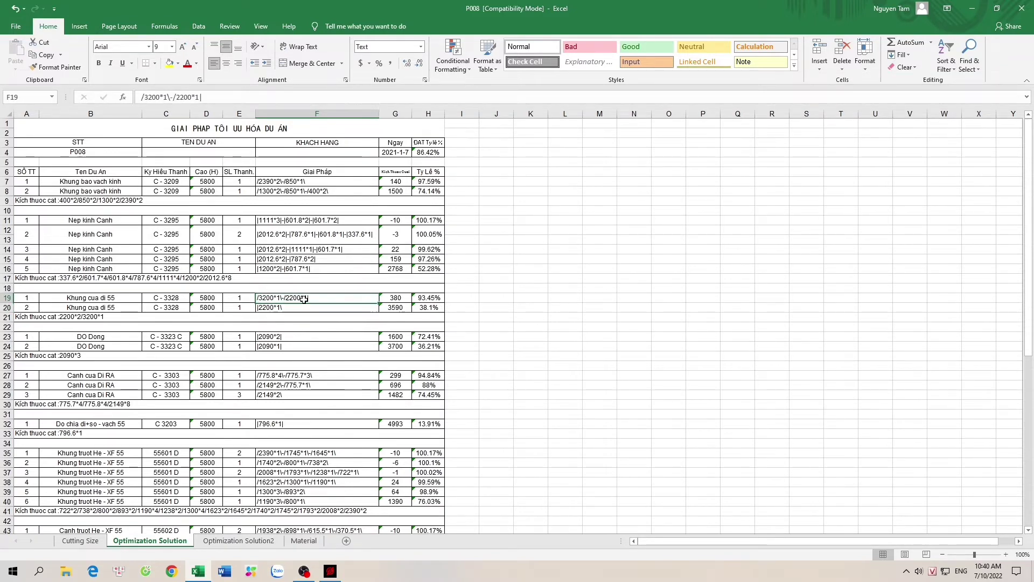
key("Down")
key("Up")
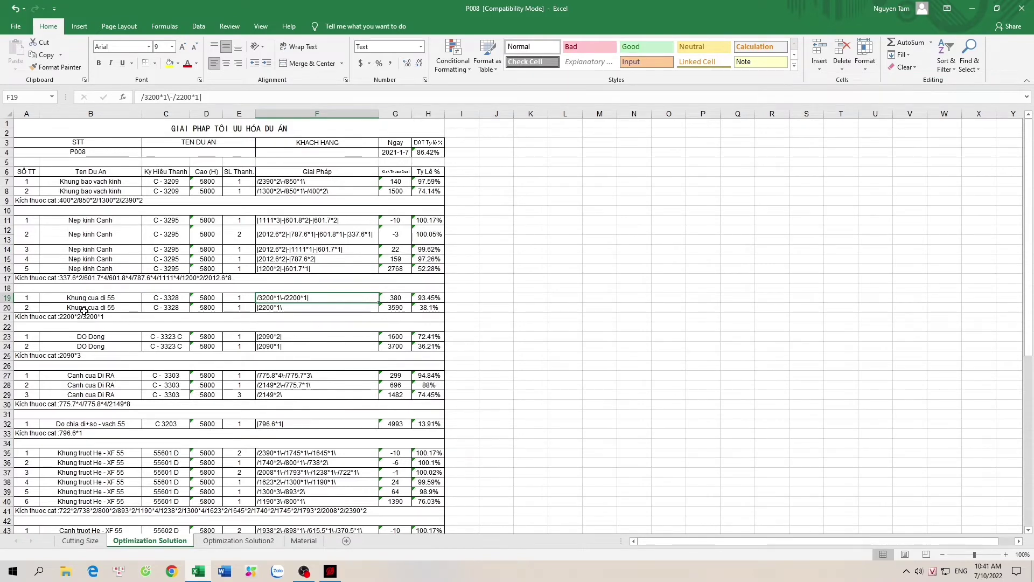
left_click(85, 310)
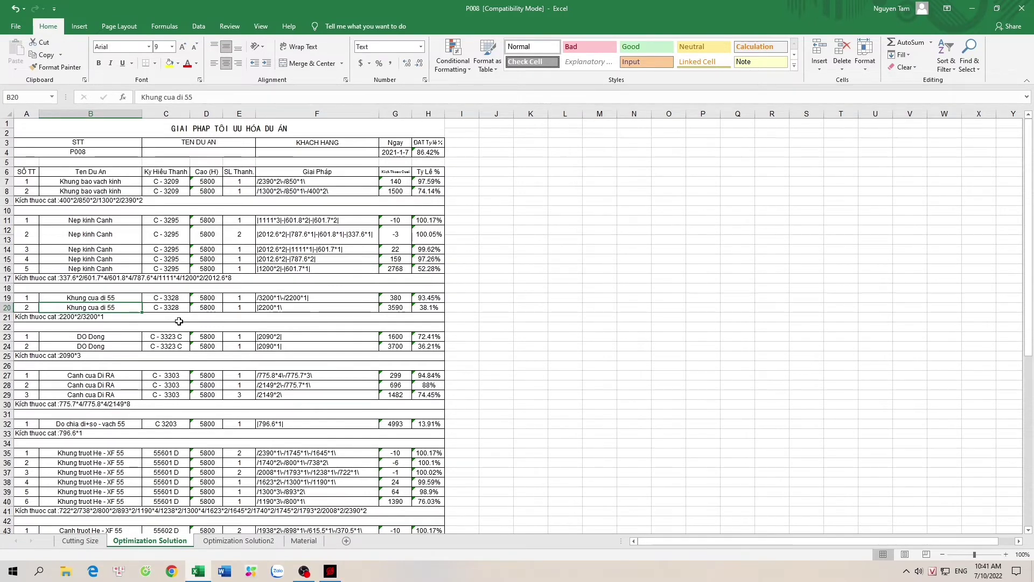
left_click(399, 308)
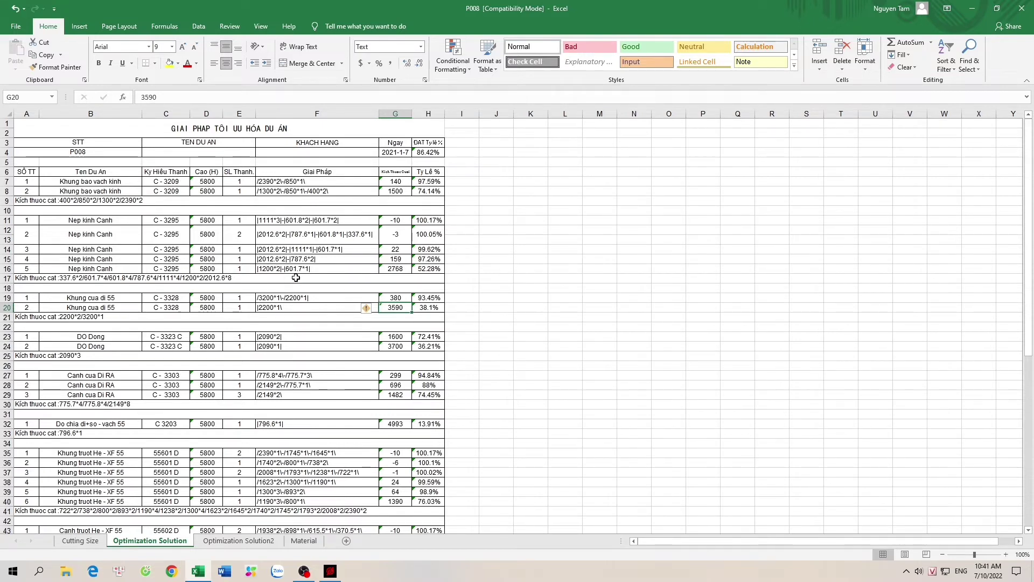
scroll(301, 285, "down", 3)
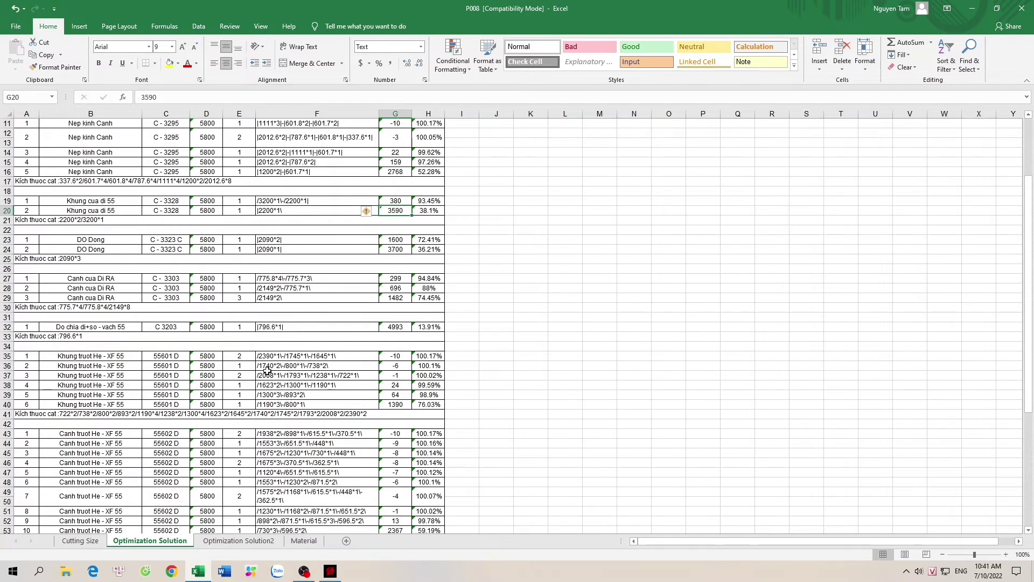
left_click(229, 355)
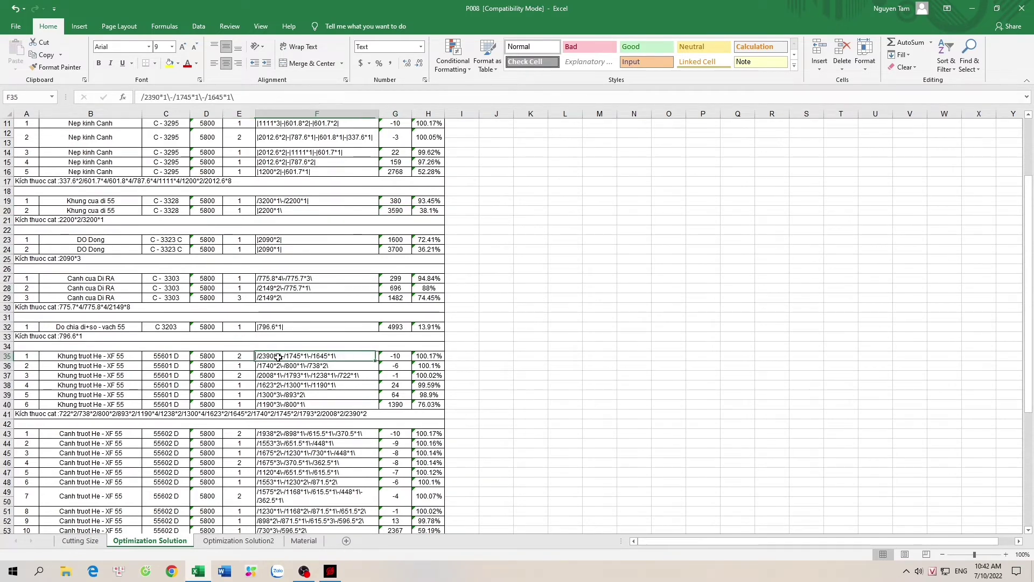
left_click(239, 385)
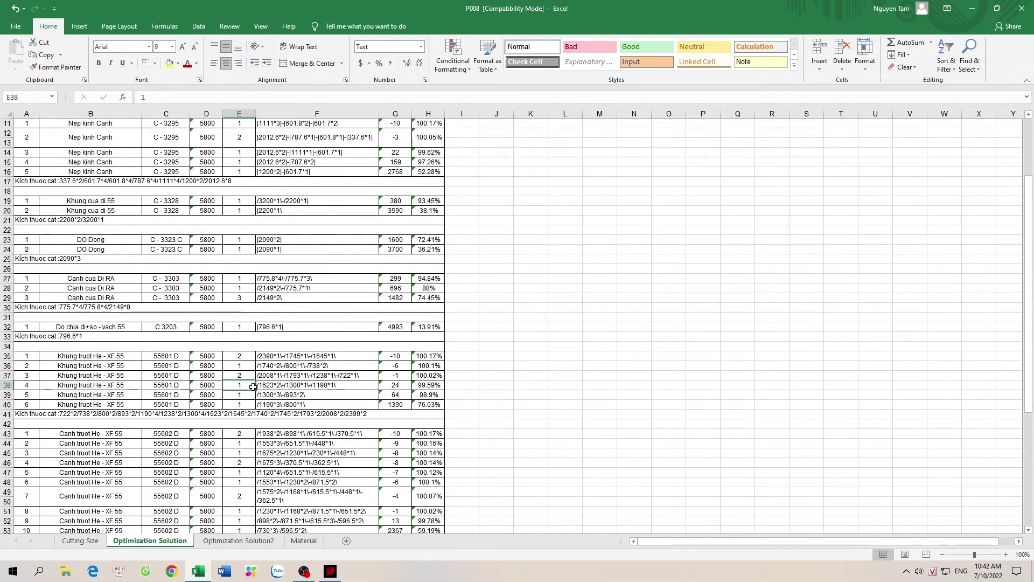
left_click(302, 385)
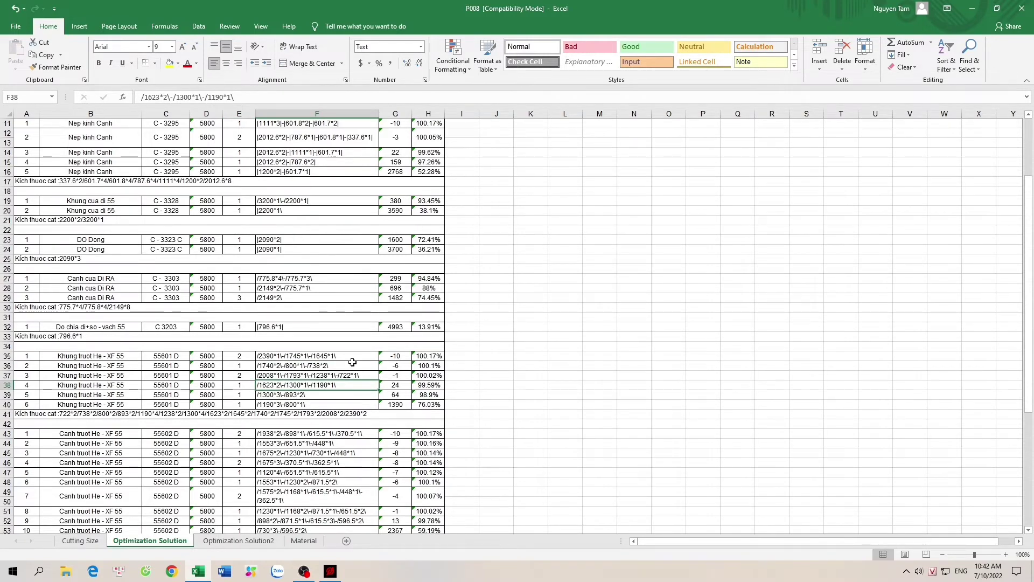
left_click(263, 358)
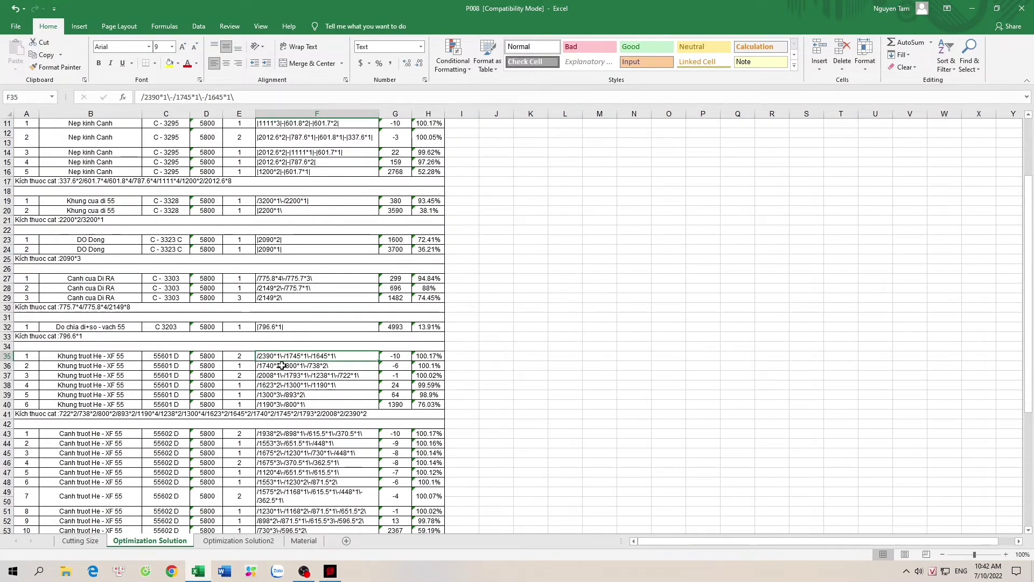
left_click(264, 541)
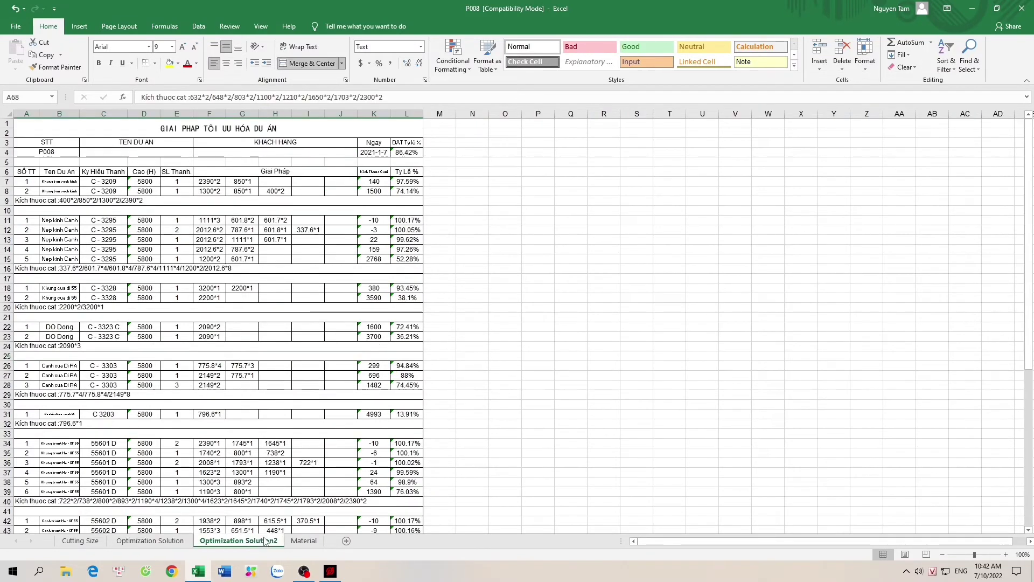
left_click(149, 540)
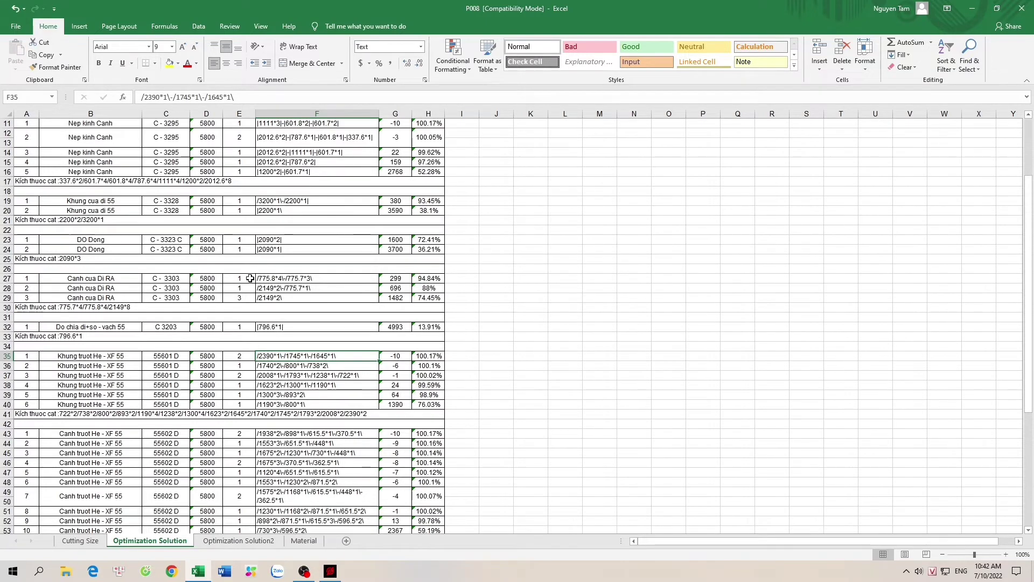
On the Material sheet, widen column A for descriptions and column B for item codes.
left_click(313, 542)
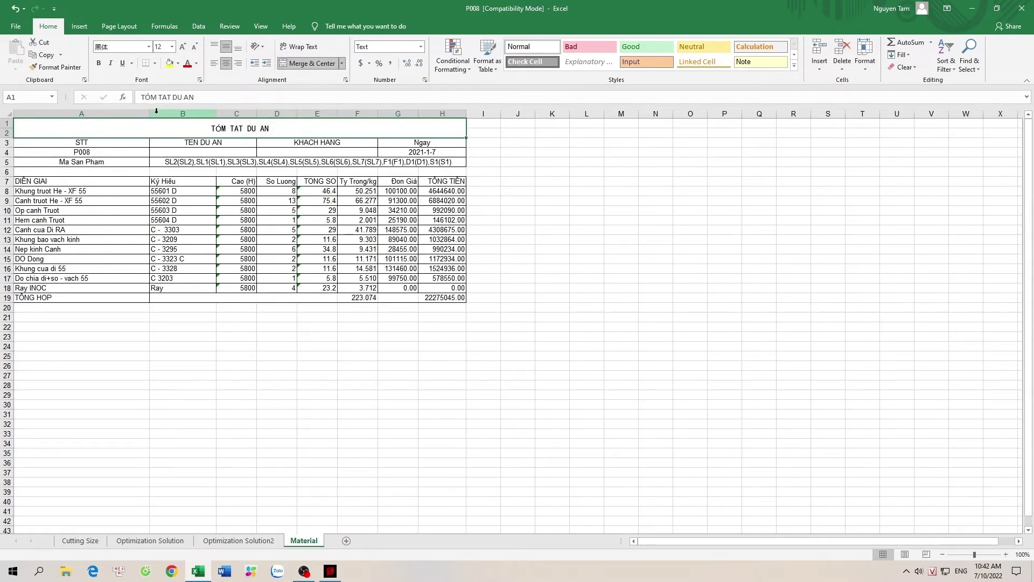
left_click_drag(150, 113, 208, 116)
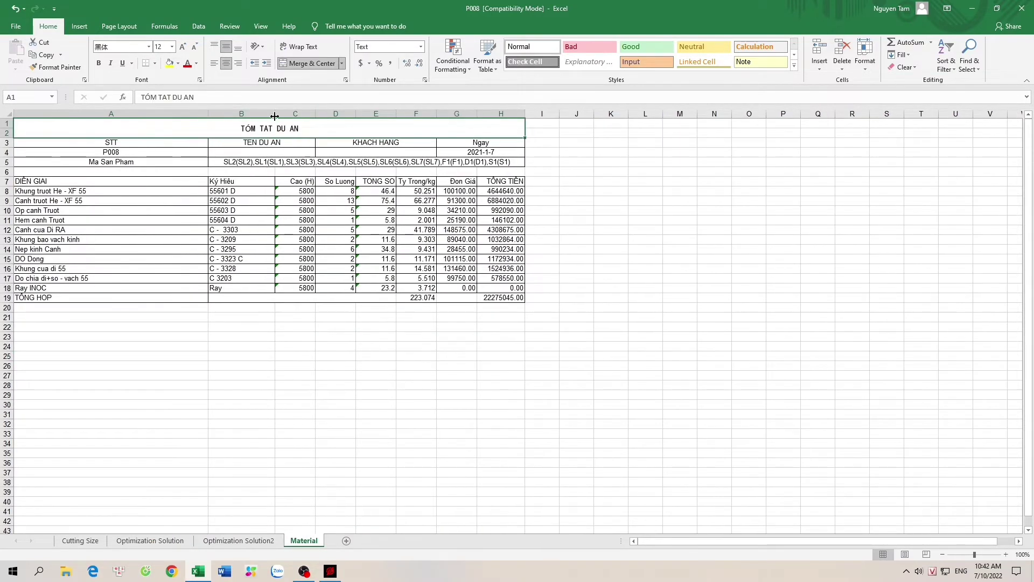
left_click_drag(275, 116, 295, 116)
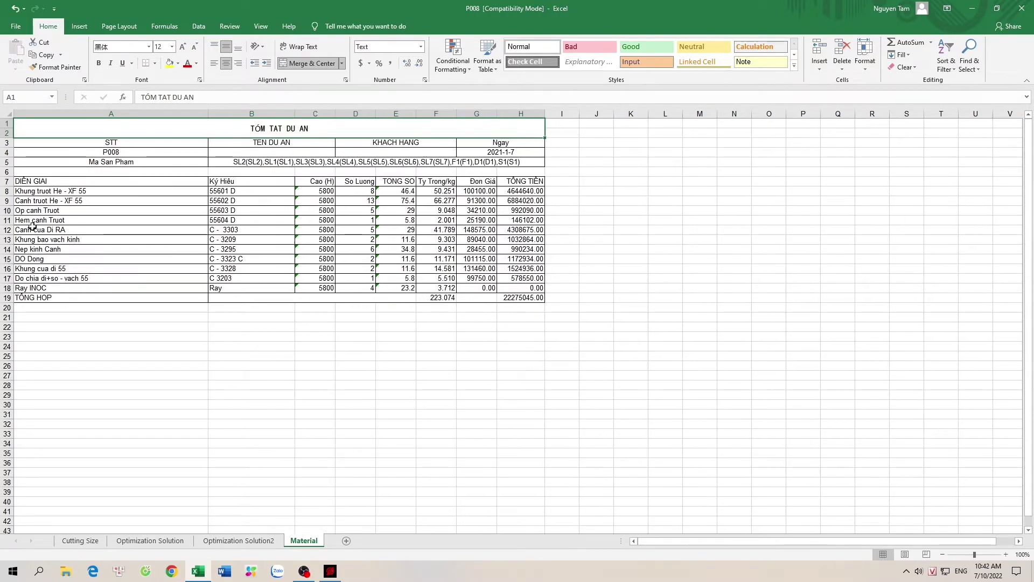
Review the profile rows, quantities 5, 2 and 6, and the 223.074 total weight.
left_click(41, 193)
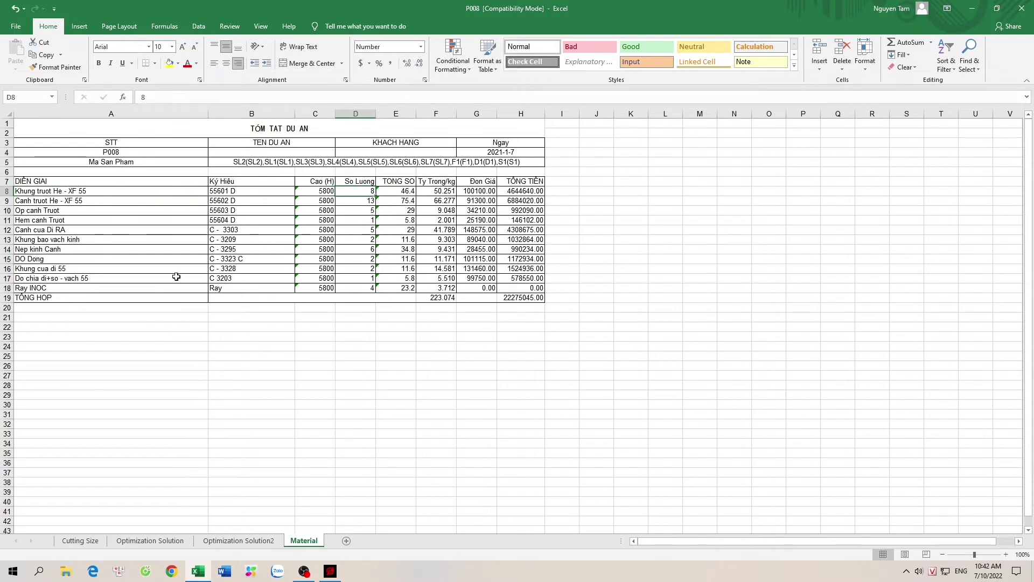
left_click(52, 204)
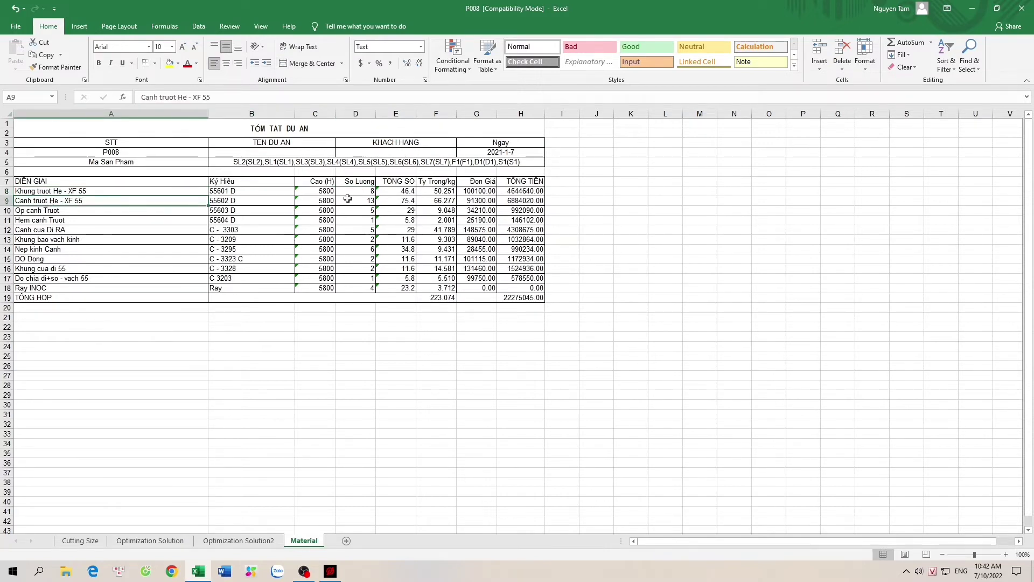
left_click(59, 211)
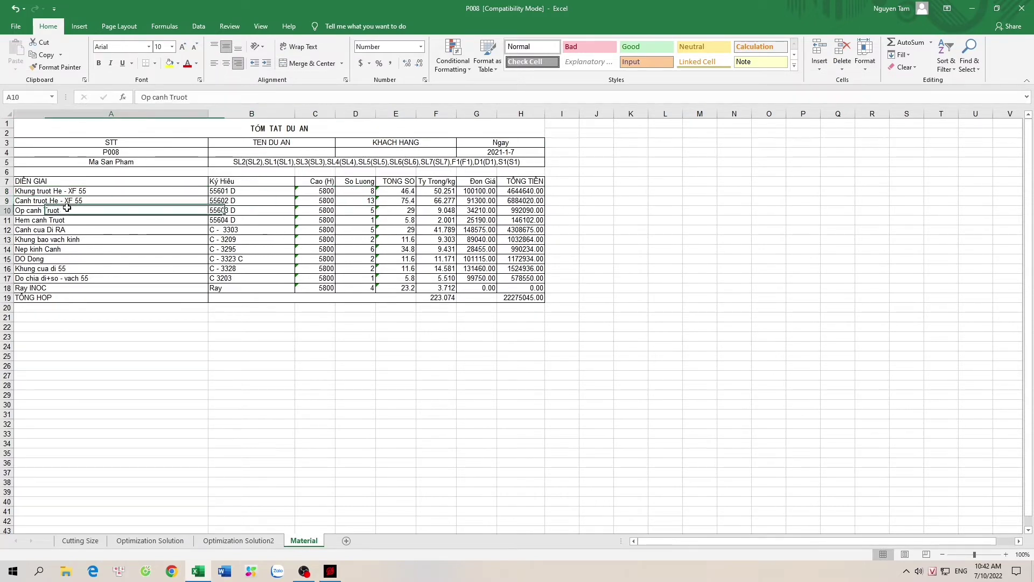
left_click(348, 211)
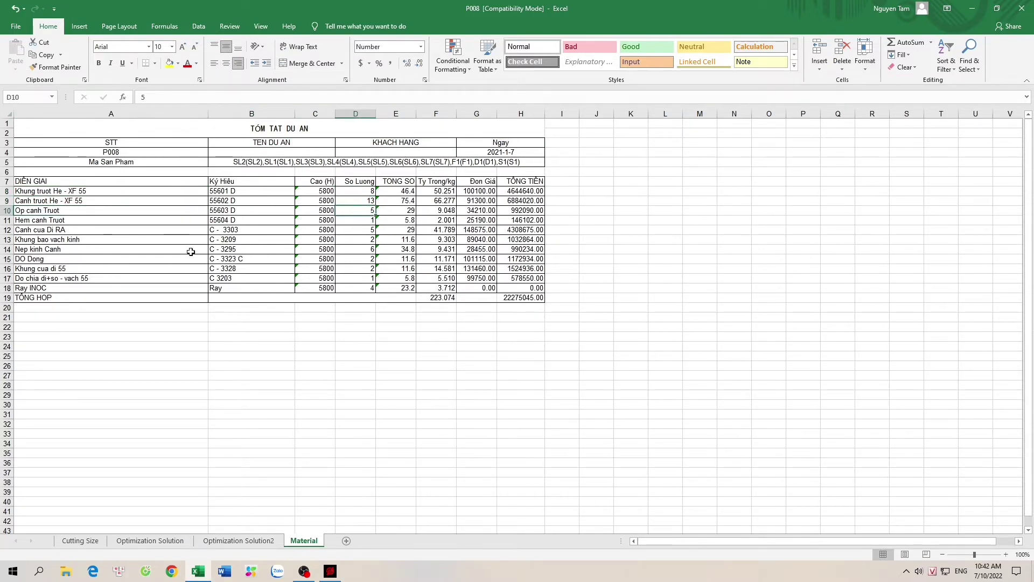
left_click(49, 222)
left_click(66, 241)
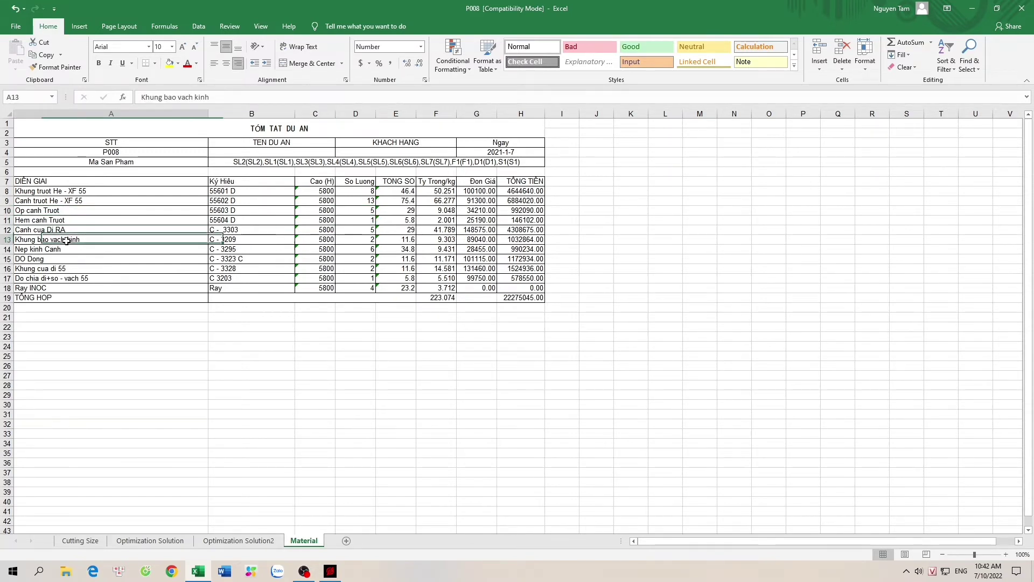
left_click(353, 239)
left_click(52, 248)
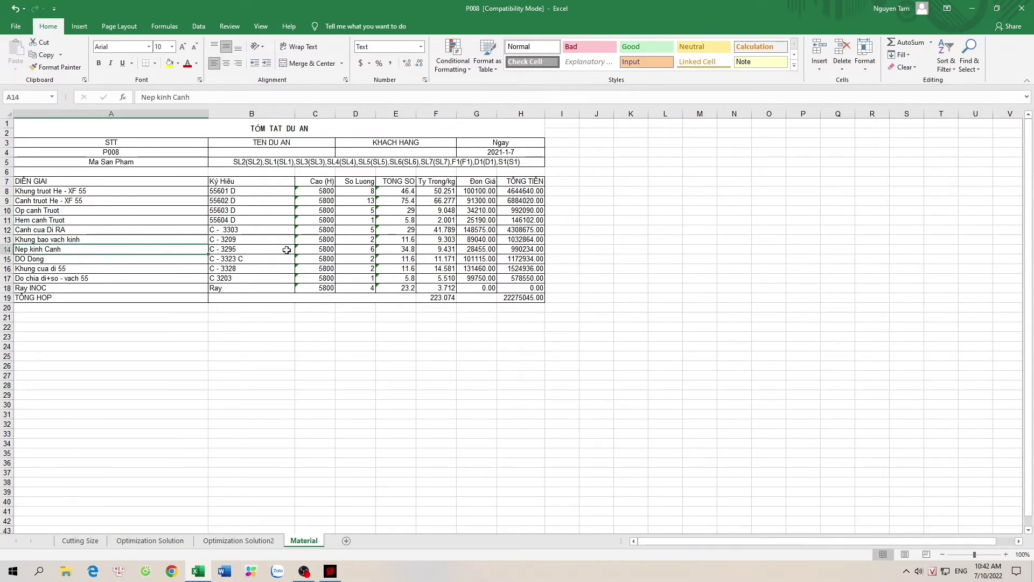
left_click(347, 249)
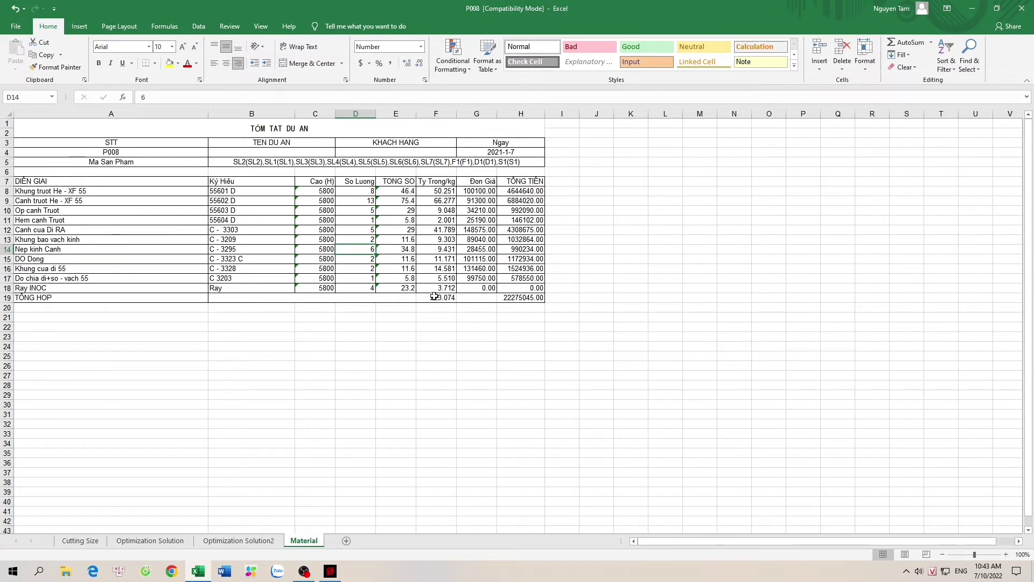
left_click(435, 297)
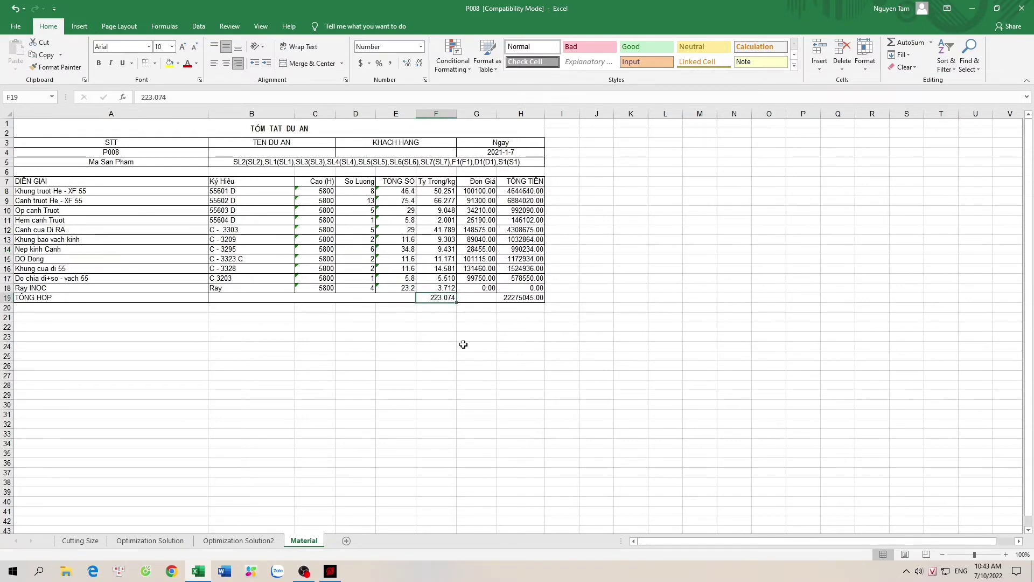
left_click(468, 297)
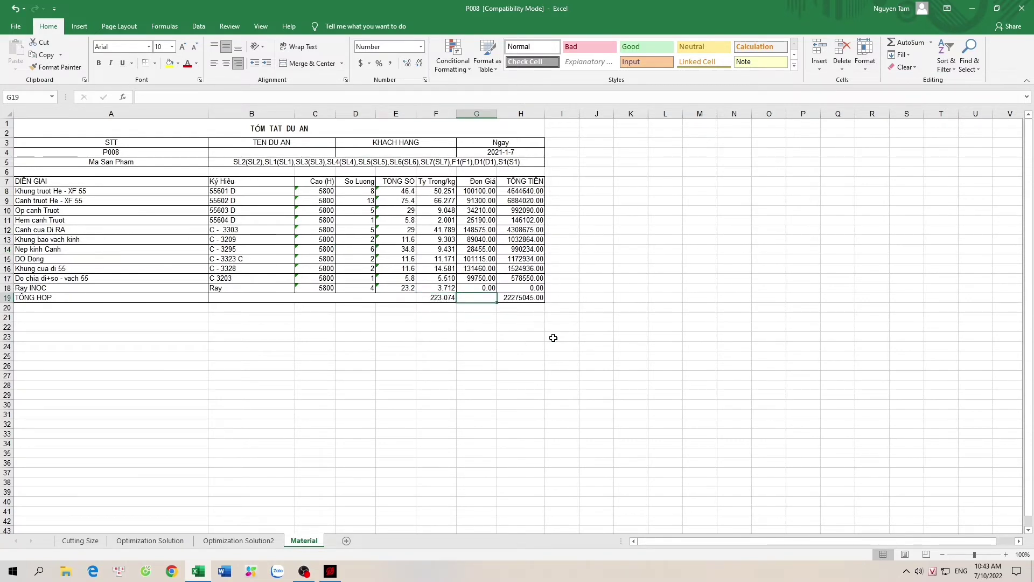
Enter 90000 in G19 and =G19*F19 in H19, giving a 20076660.00 total.
type("90000")
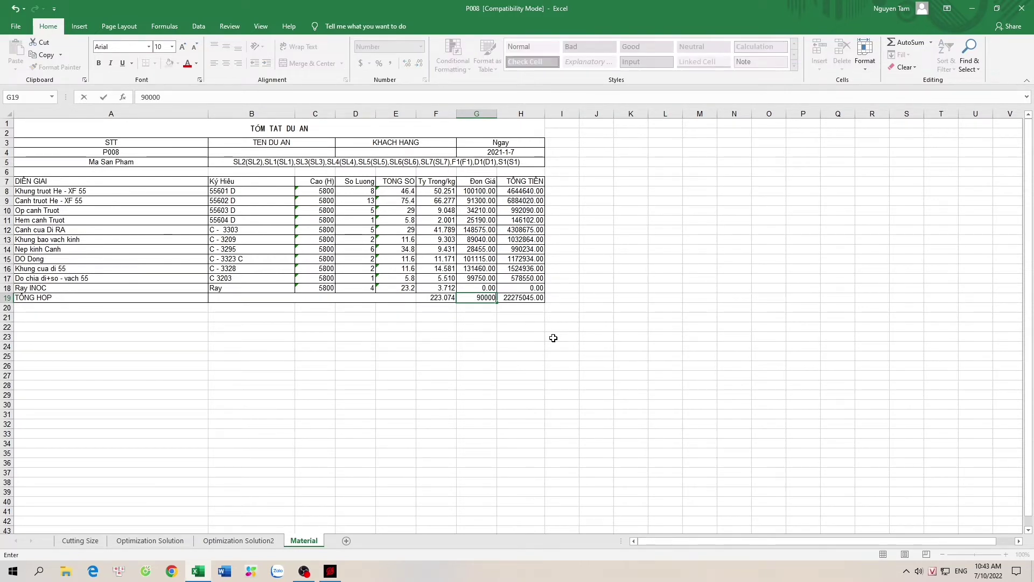
key("Return")
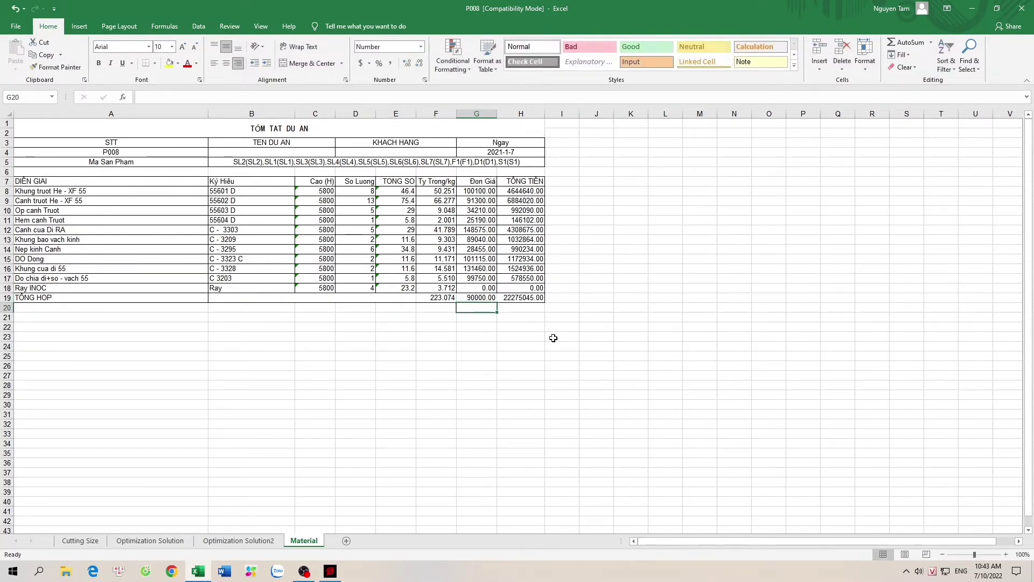
left_click(507, 302)
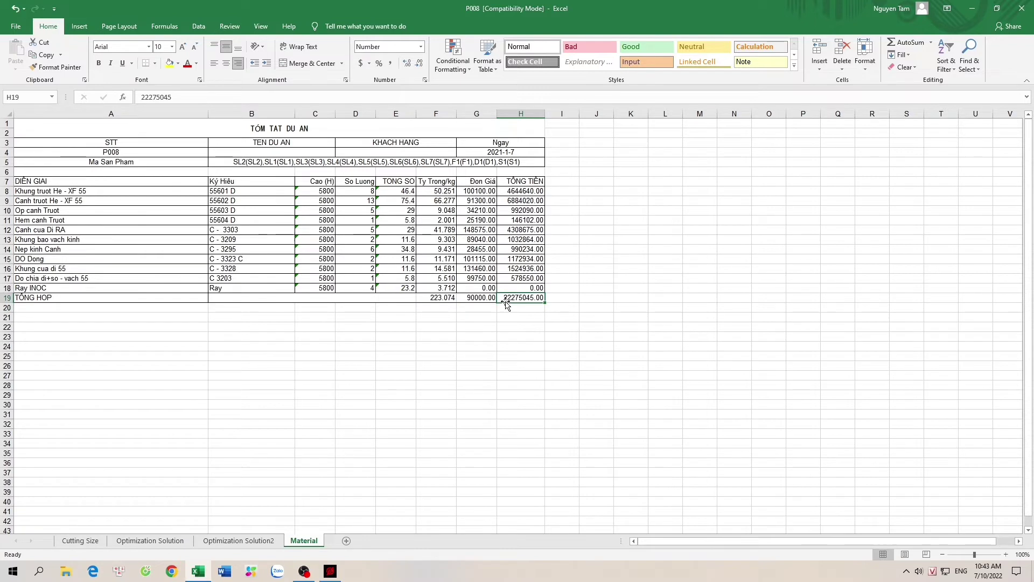
type("=")
left_click(477, 298)
type("*")
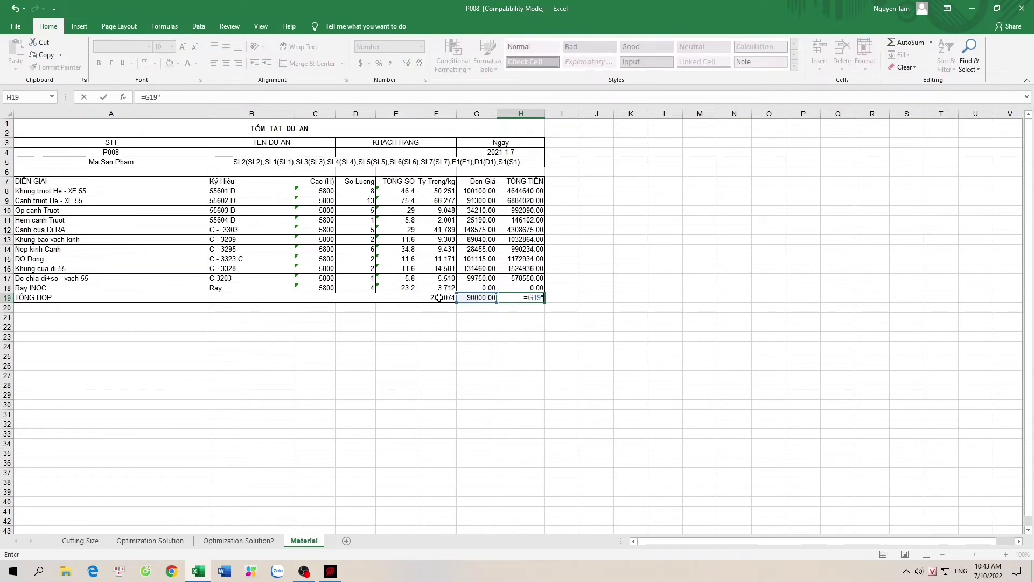
left_click(442, 298)
key("Return")
left_click(527, 297)
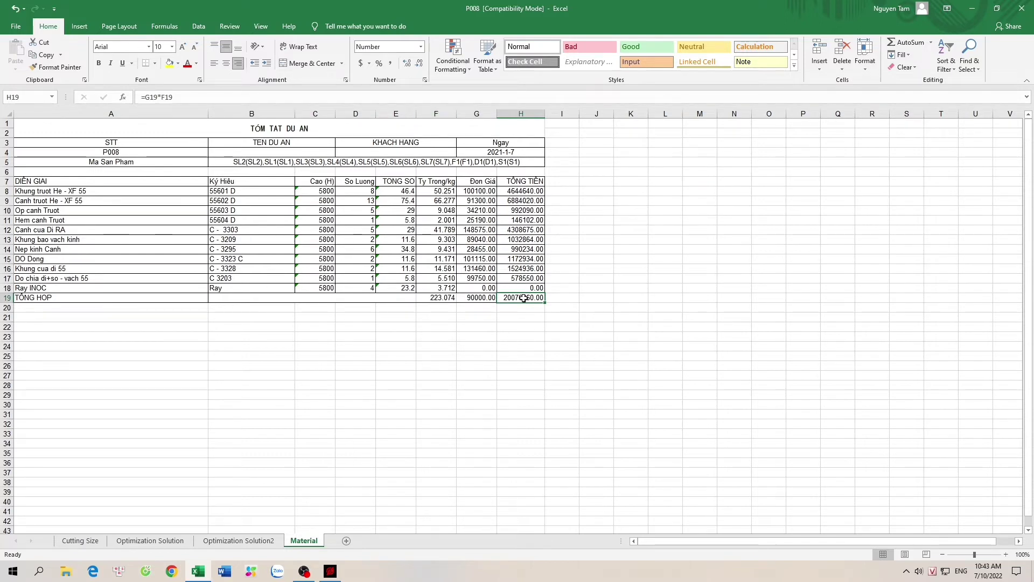
left_click(488, 299)
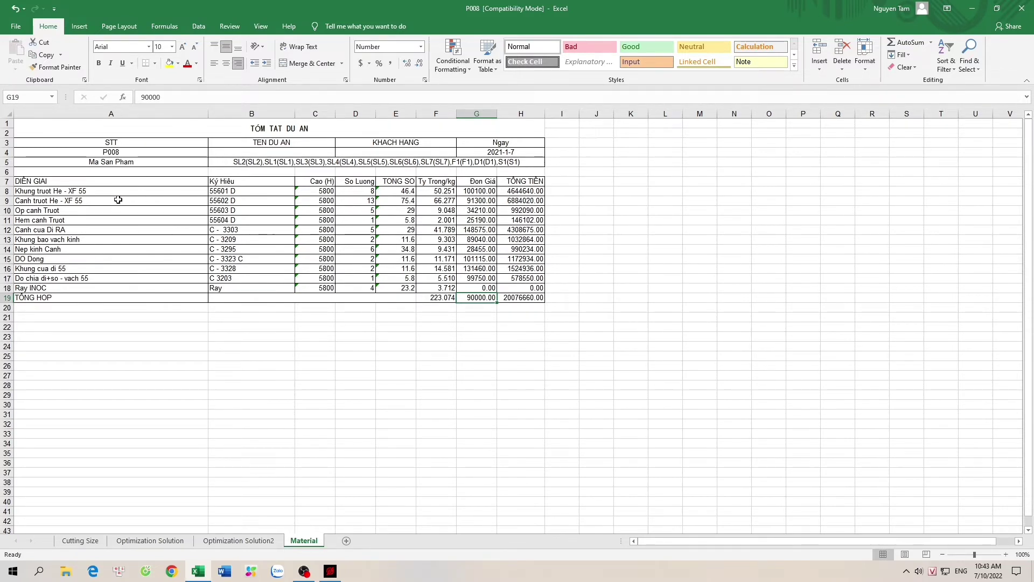
Check the Khung truot, Canh truot and Op canh Truot rows, then return to Optimization Solution.
left_click(45, 193)
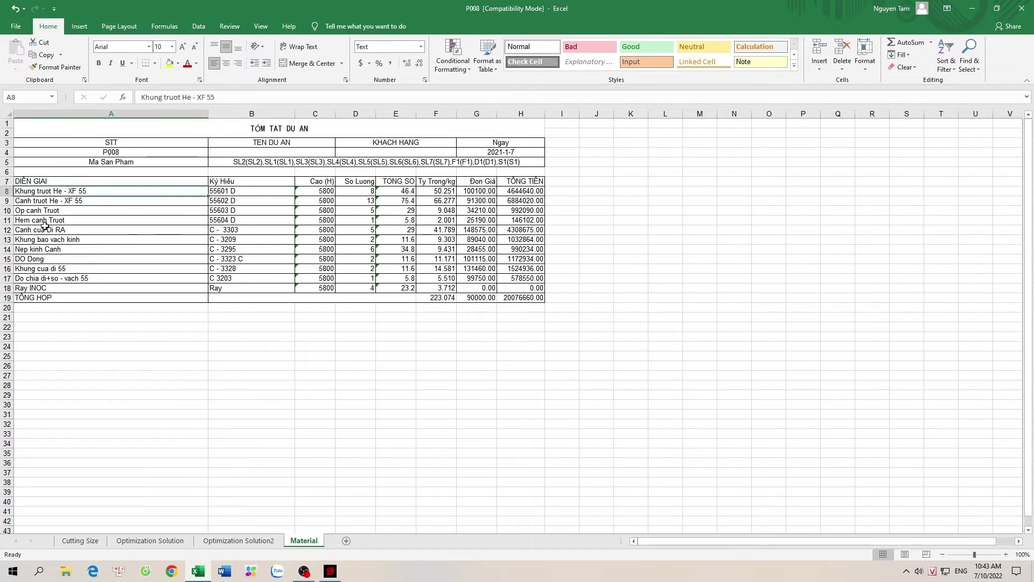
left_click(49, 202)
left_click(63, 213)
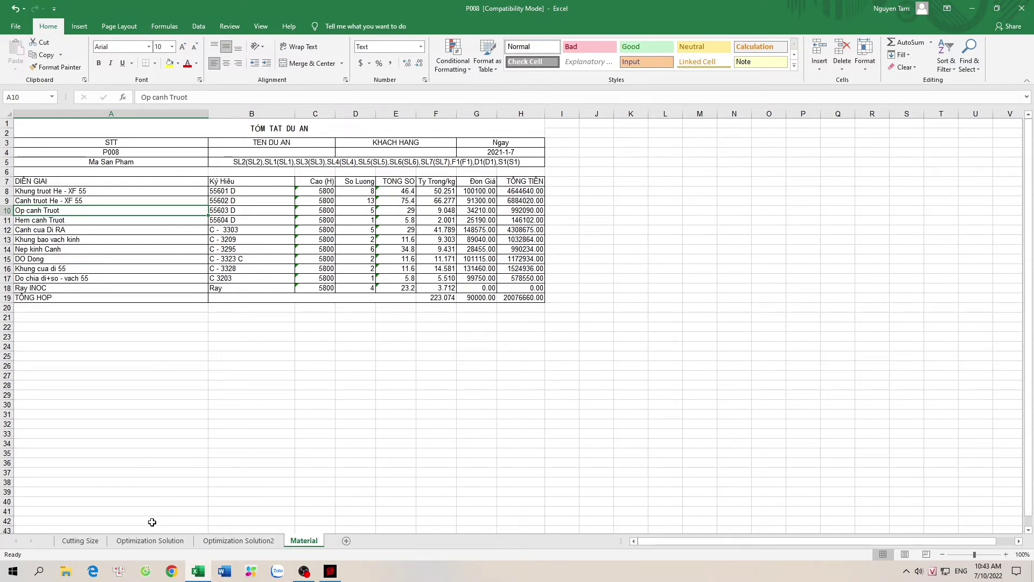
left_click(150, 540)
Scroll through the cutting plans, checking the leftover in G67 and the Ray INOC rows.
scroll(272, 273, "down", 3)
scroll(283, 337, "down", 10)
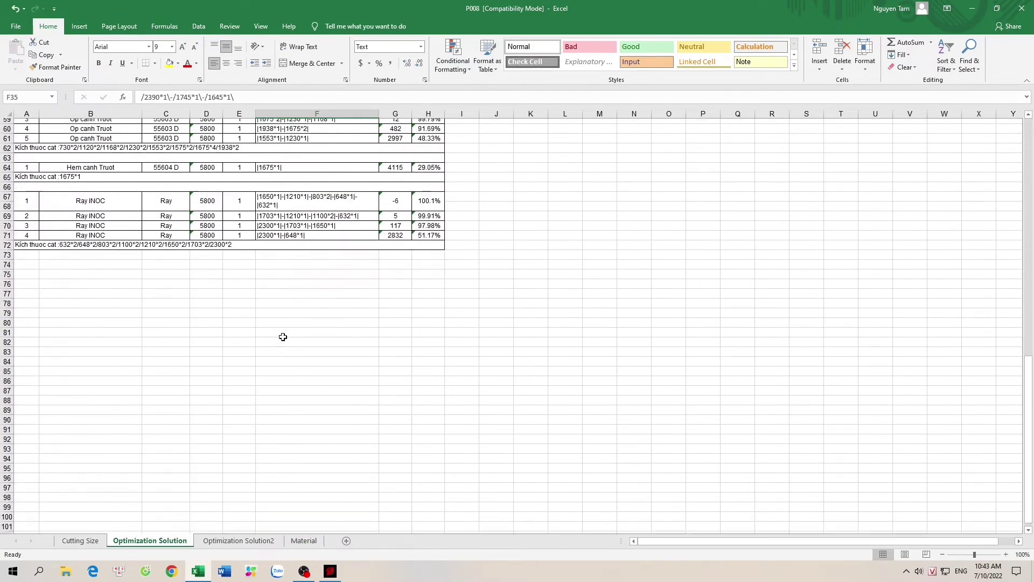
scroll(283, 336, "up", 18)
scroll(283, 337, "up", 2)
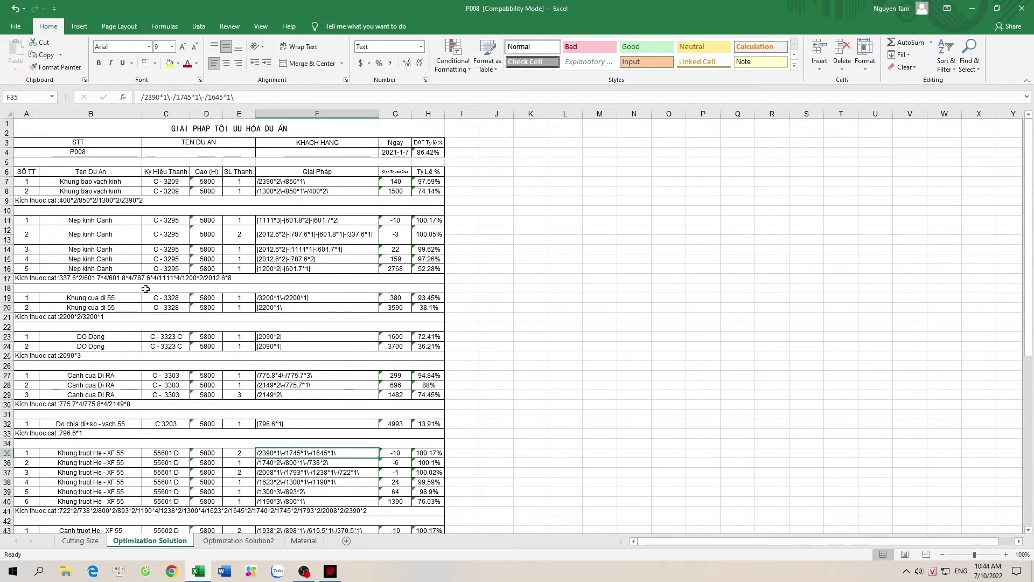
scroll(178, 318, "down", 3)
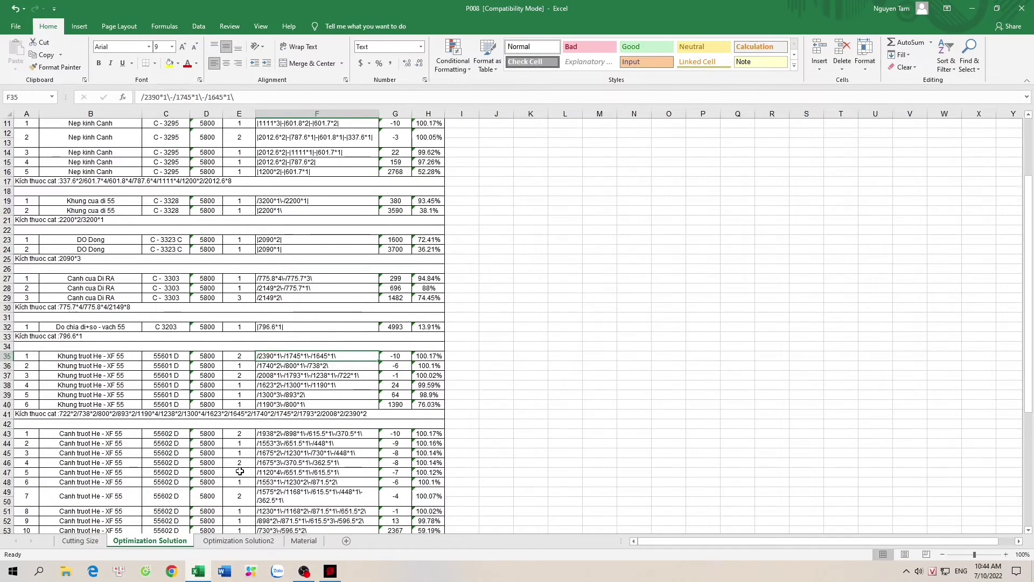
scroll(239, 471, "down", 10)
scroll(239, 471, "down", 3)
scroll(237, 464, "up", 7)
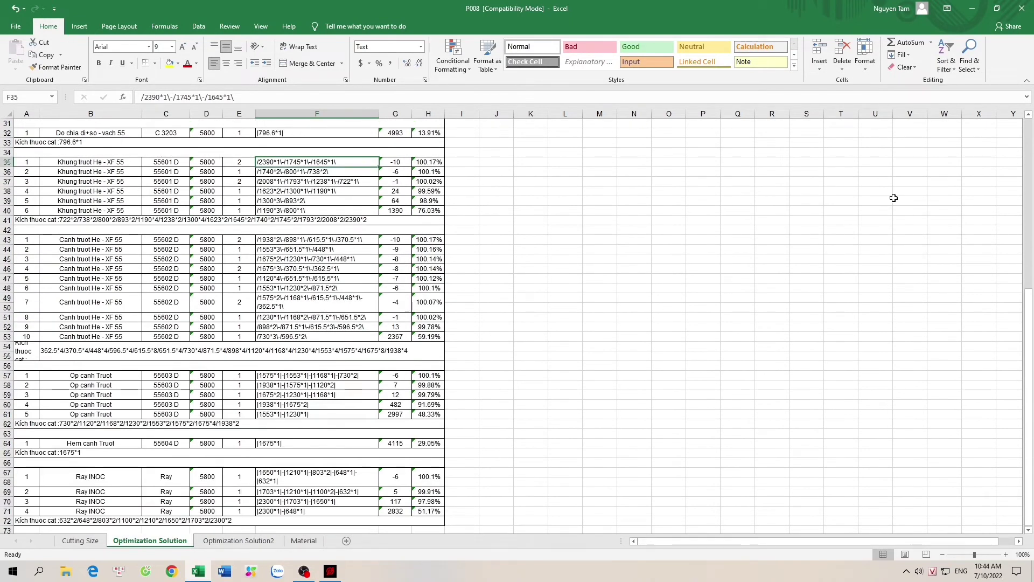
scroll(571, 356, "down", 3)
left_click(390, 380)
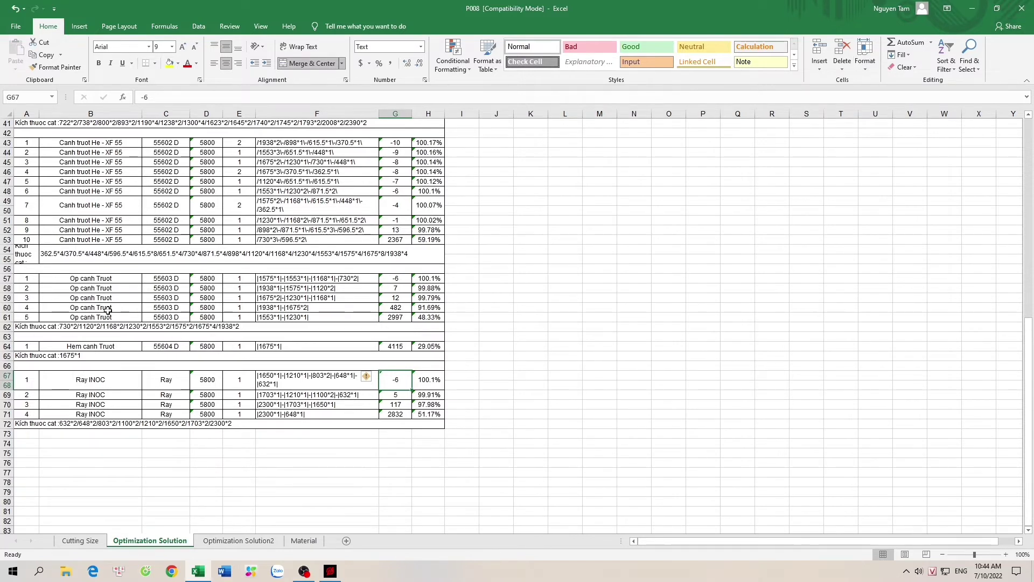
left_click(100, 404)
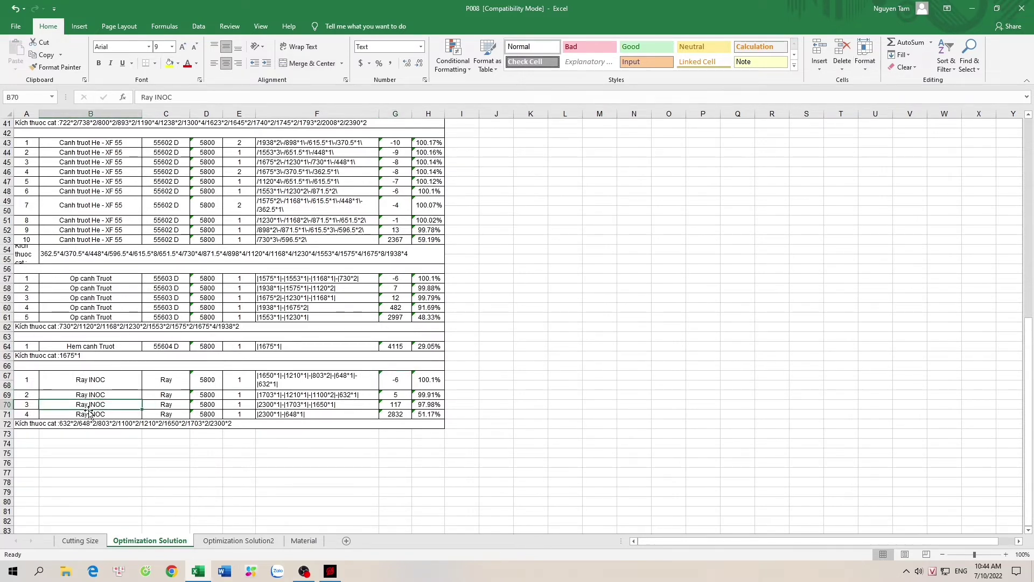
left_click(95, 415)
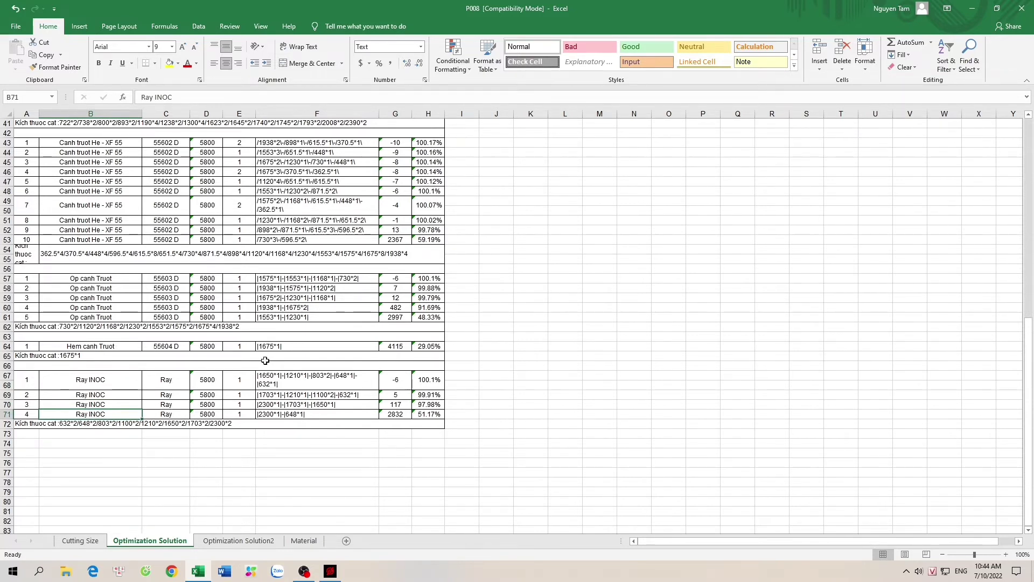
Recheck Ray INOC in B70–B71 and Op canh Truot in B61, then close P008 without saving.
scroll(316, 362, "up", 3)
scroll(319, 363, "down", 2)
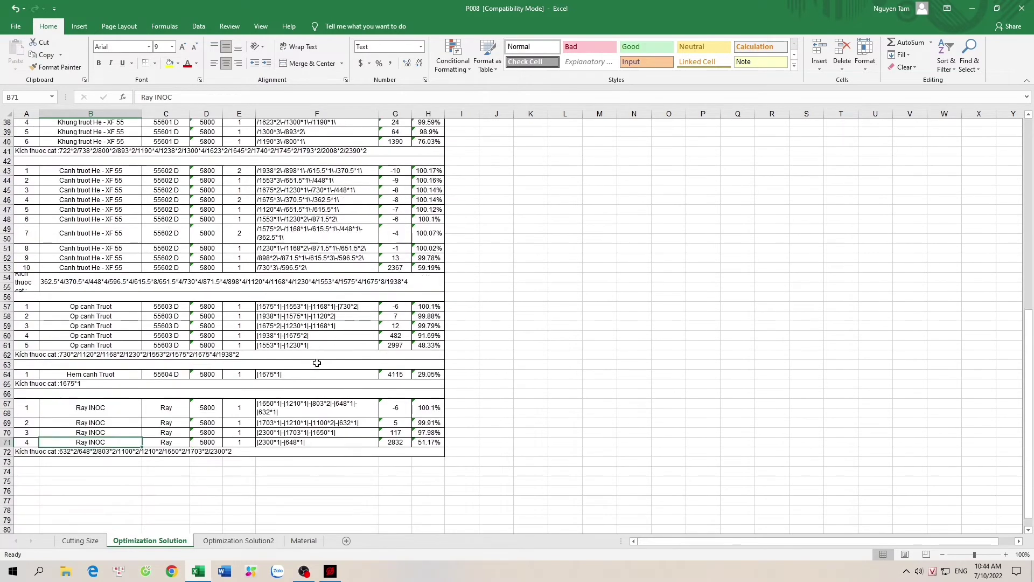
scroll(318, 362, "down", 1)
left_click(104, 404)
left_click(89, 414)
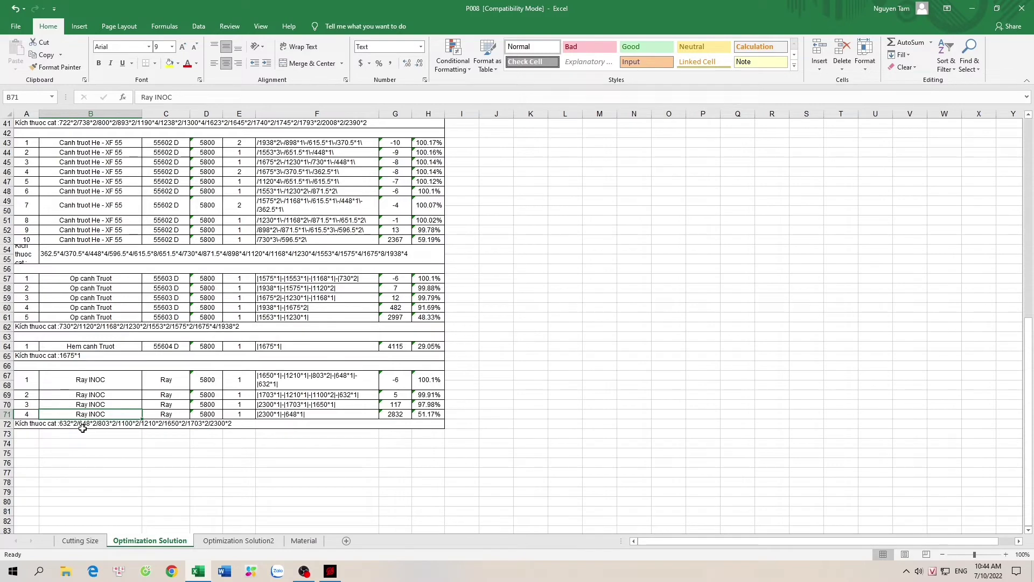
left_click(114, 318)
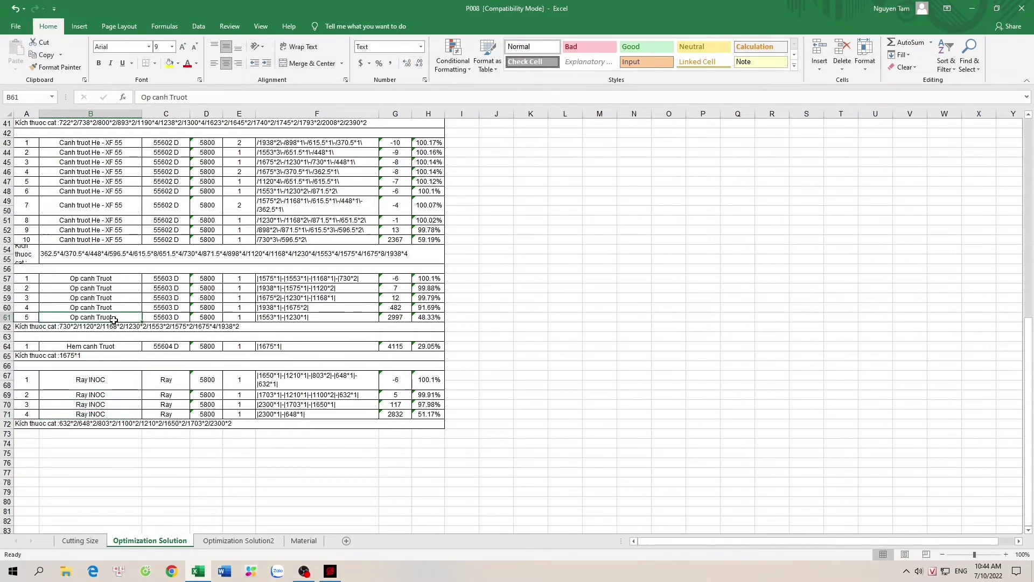
left_click(1022, 8)
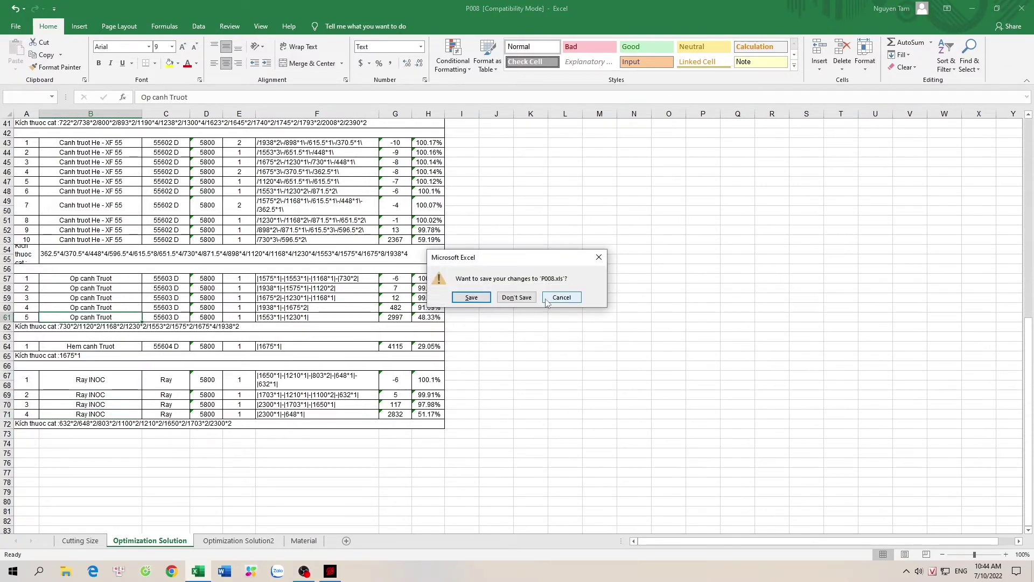
left_click(517, 298)
Close the aluminium report window and run the CHI TIET SX export for P008 with all materials ticked.
left_click(656, 184)
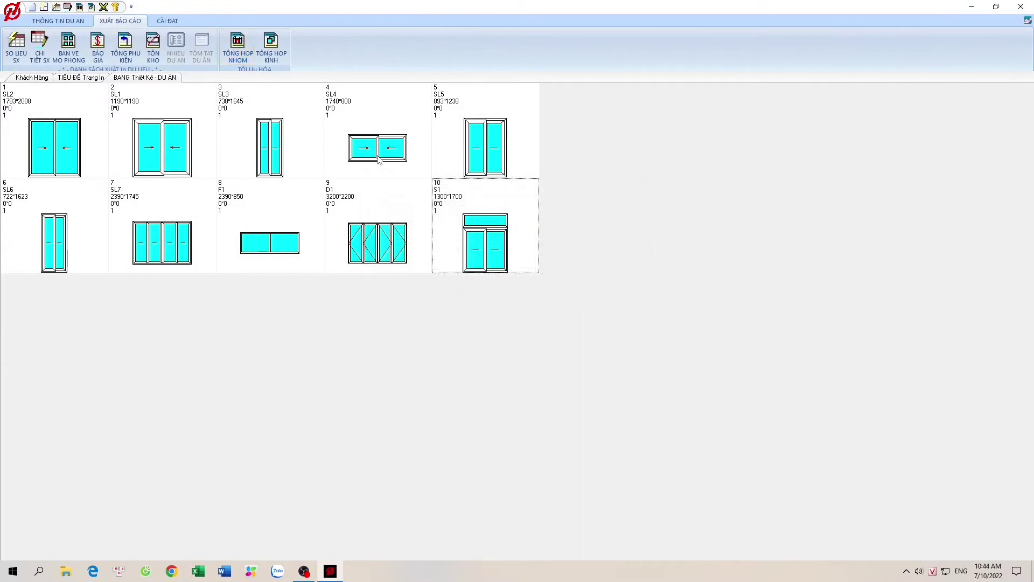
left_click(43, 50)
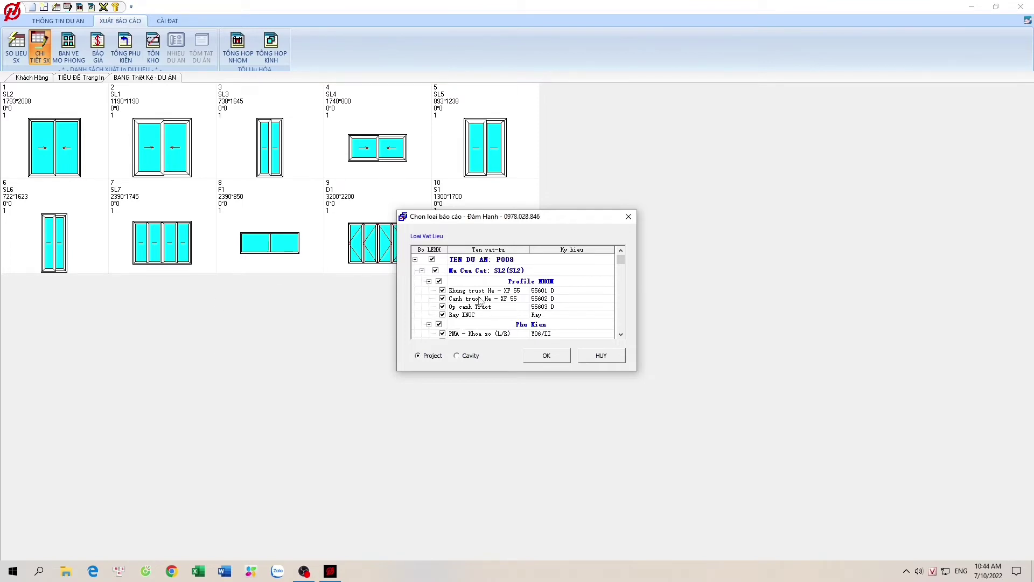
scroll(494, 292, "down", 1)
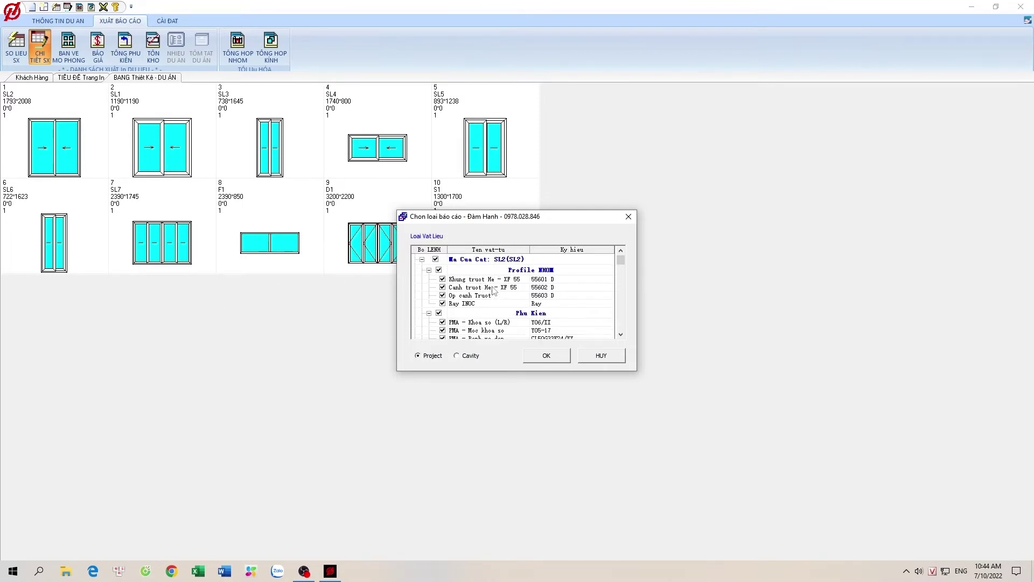
scroll(517, 324, "down", 2)
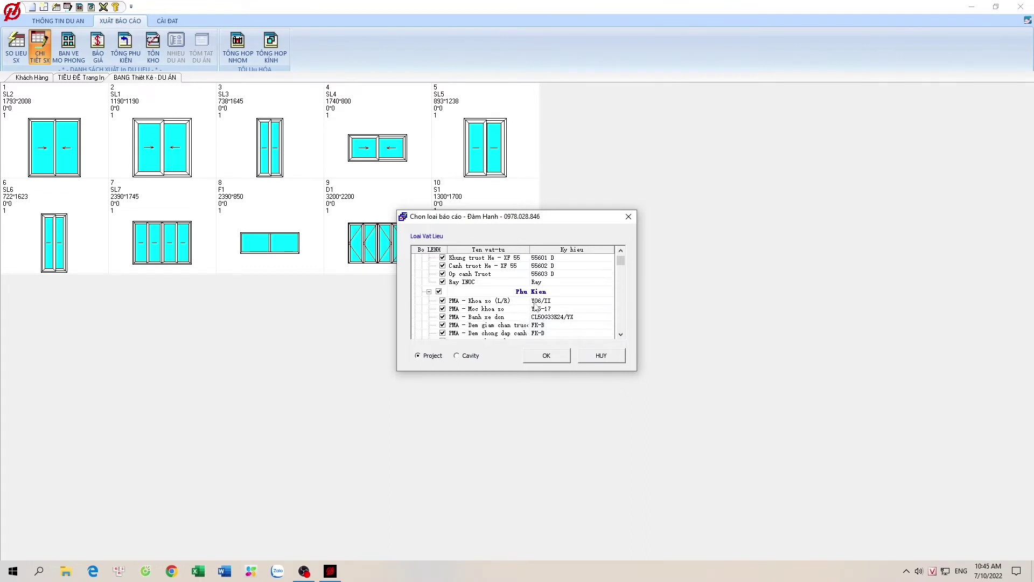
scroll(535, 307, "down", 1)
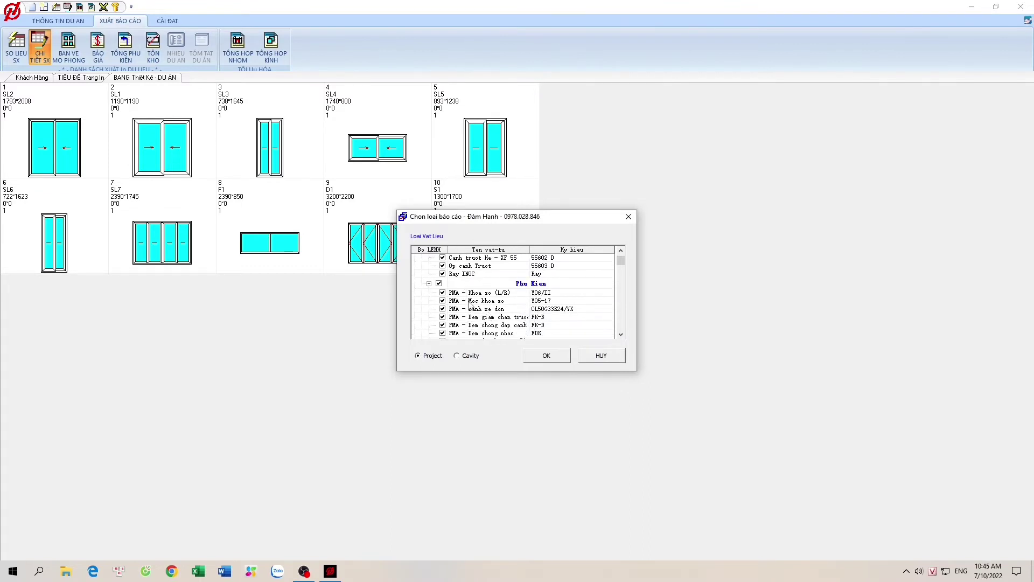
scroll(470, 305, "down", 2)
scroll(471, 302, "down", 6)
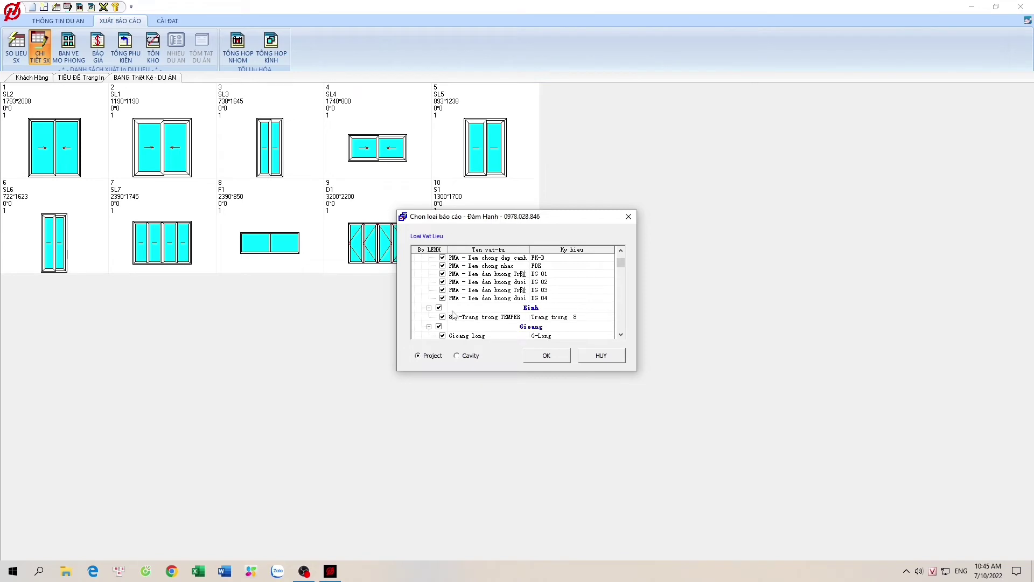
scroll(474, 324, "down", 1)
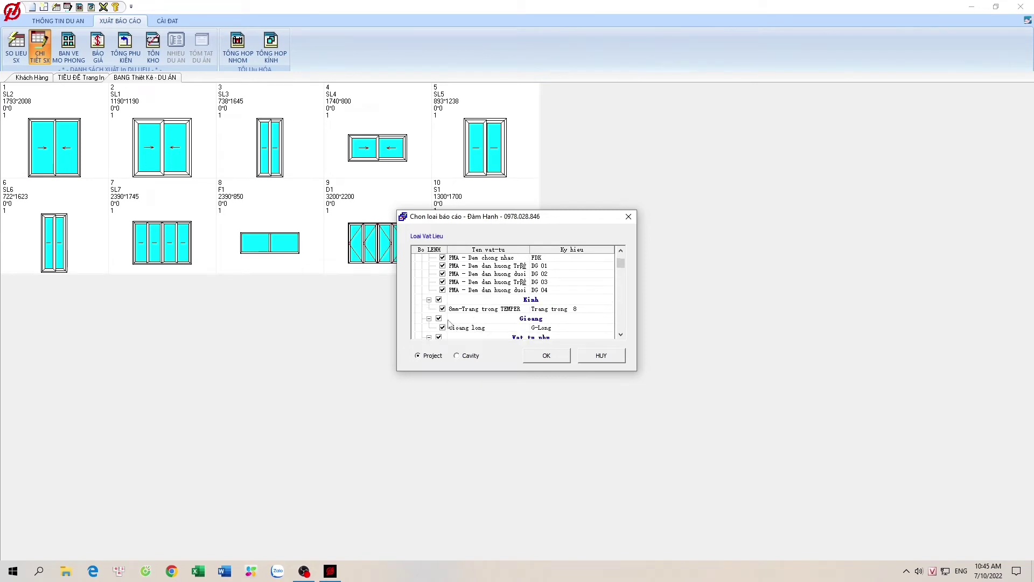
scroll(506, 321, "down", 1)
scroll(501, 321, "down", 3)
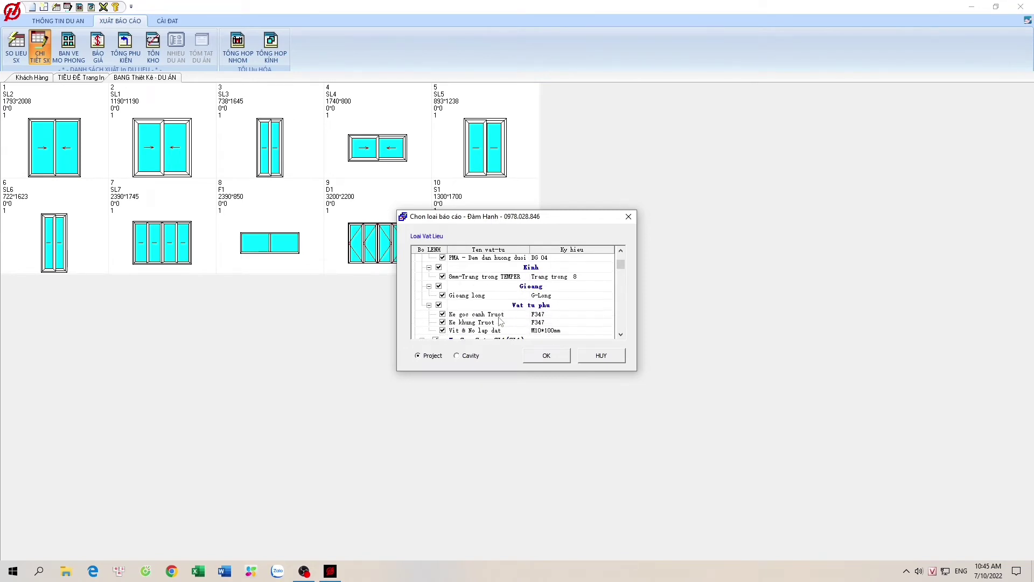
scroll(510, 329, "down", 3)
scroll(509, 326, "down", 2)
scroll(508, 323, "up", 4)
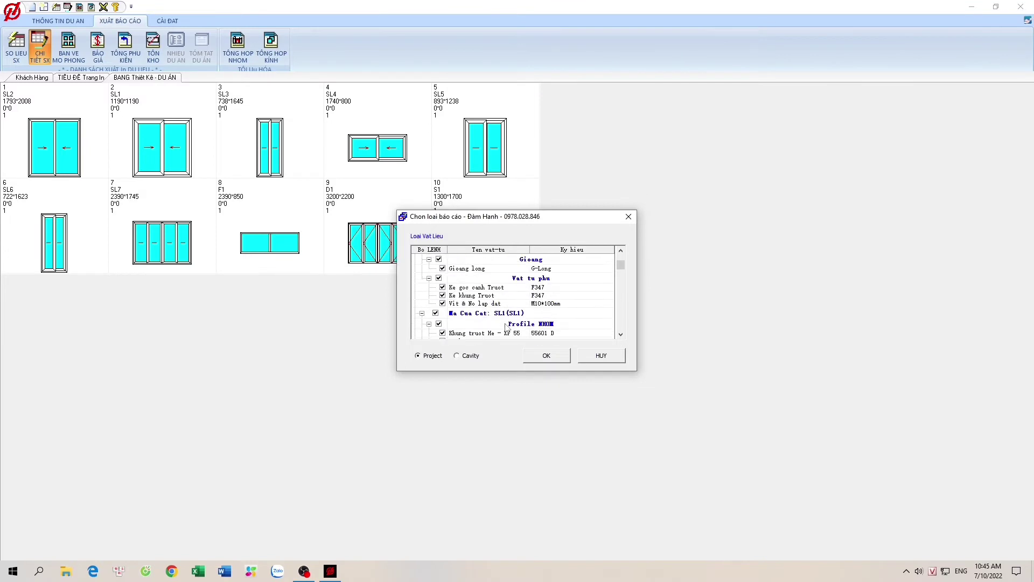
scroll(508, 310, "up", 2)
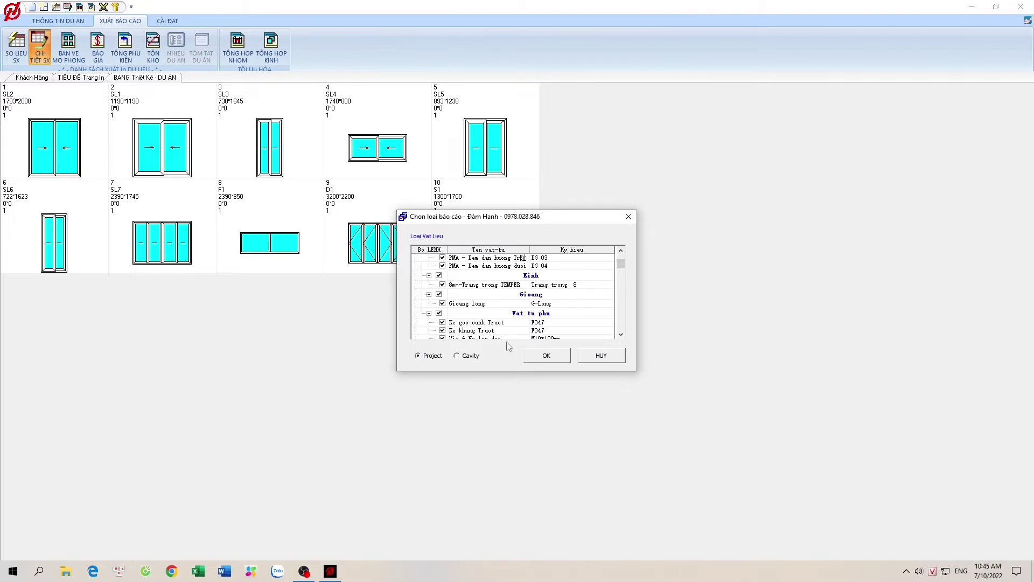
left_click(543, 358)
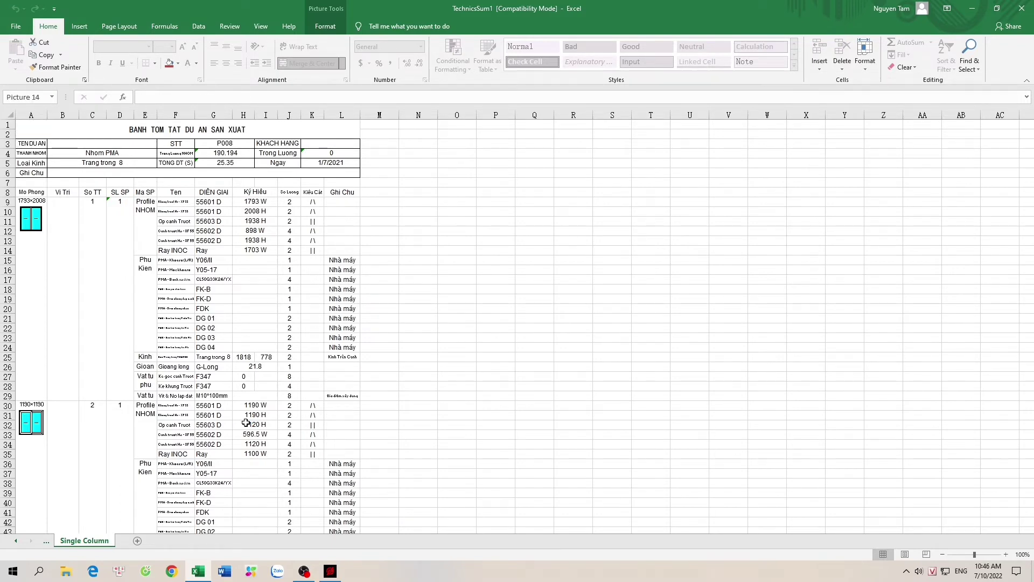
Widen and AutoFit column F to show full item names, then hide columns C–E.
left_click(245, 423)
key("Escape")
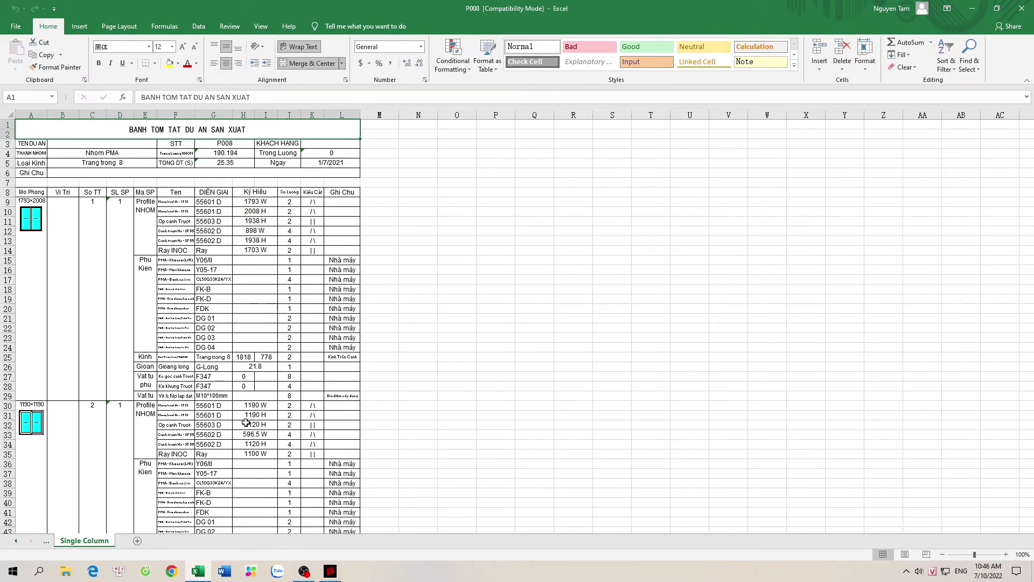
mouse_move(194, 115)
left_mouse_down()
mouse_move(290, 122)
mouse_move(220, 123)
left_mouse_up()
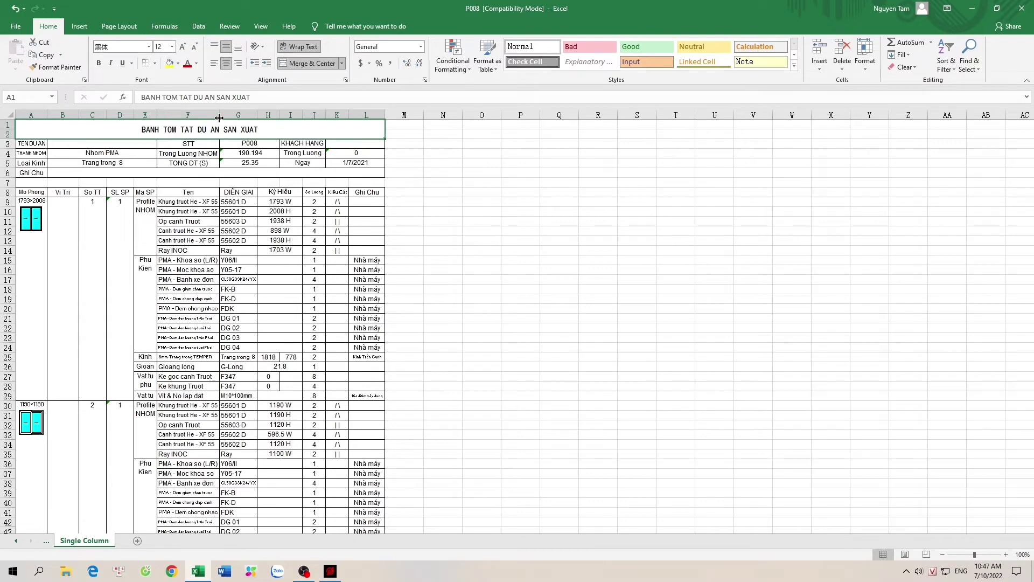
double_click(219, 115)
left_click_drag(155, 117, 69, 131)
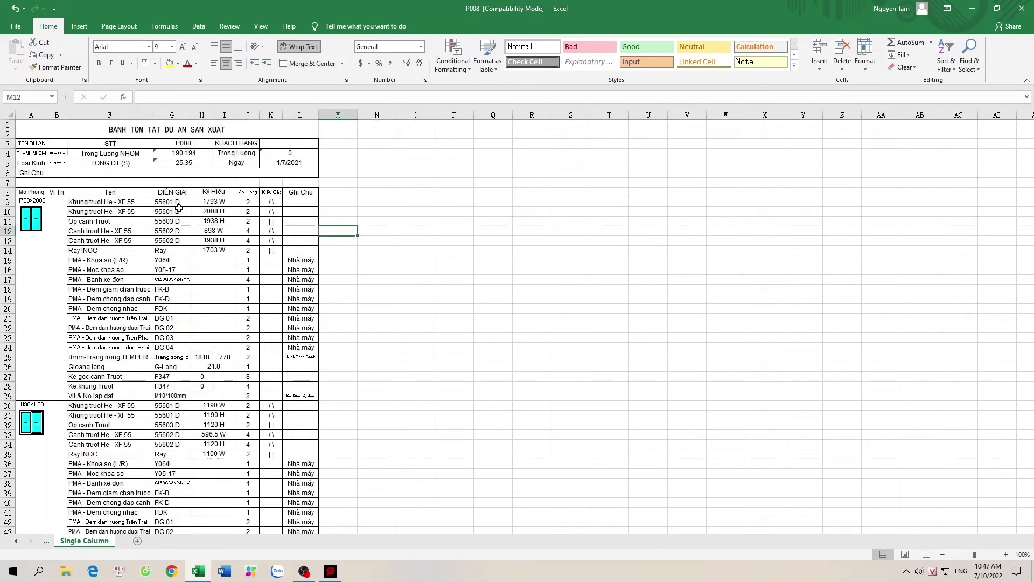
left_click(31, 219)
mouse_move(46, 233)
left_mouse_down()
mouse_move(60, 248)
mouse_move(42, 252)
left_mouse_up()
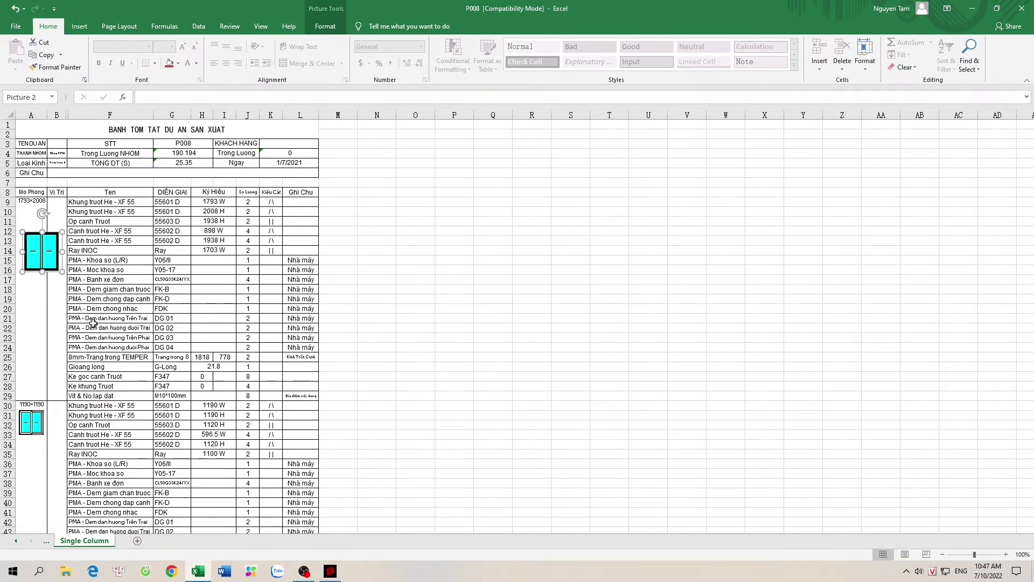
scroll(108, 329, "down", 2)
scroll(114, 346, "down", 15)
scroll(115, 346, "up", 10)
scroll(124, 378, "up", 7)
left_click(177, 202)
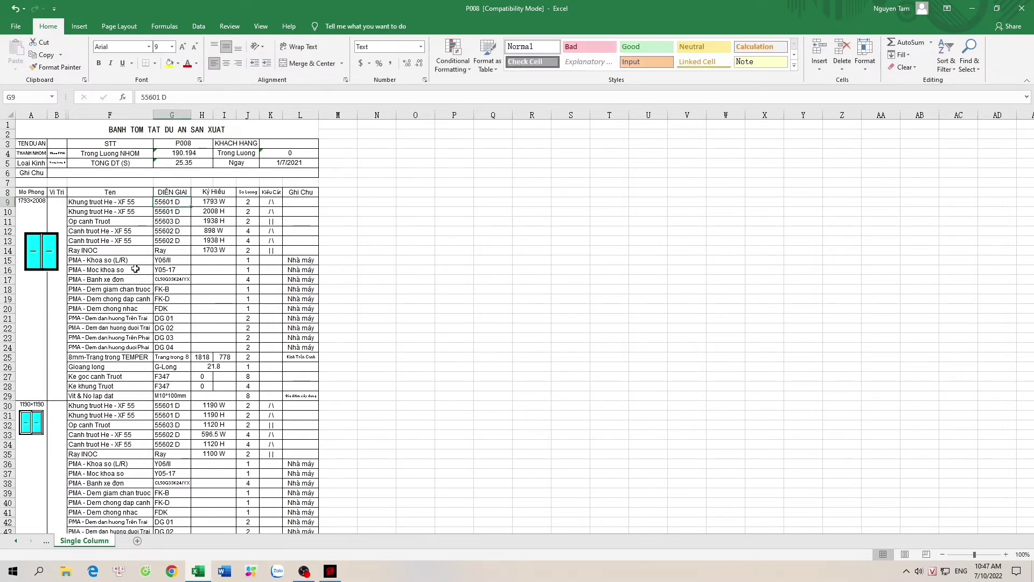
left_click(214, 204)
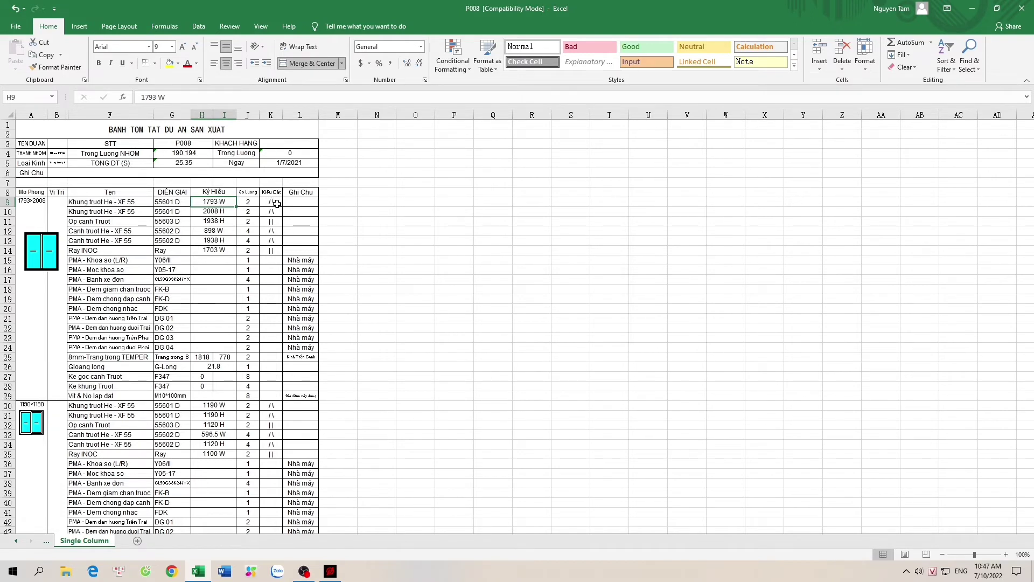
left_click(221, 214)
left_click(220, 221)
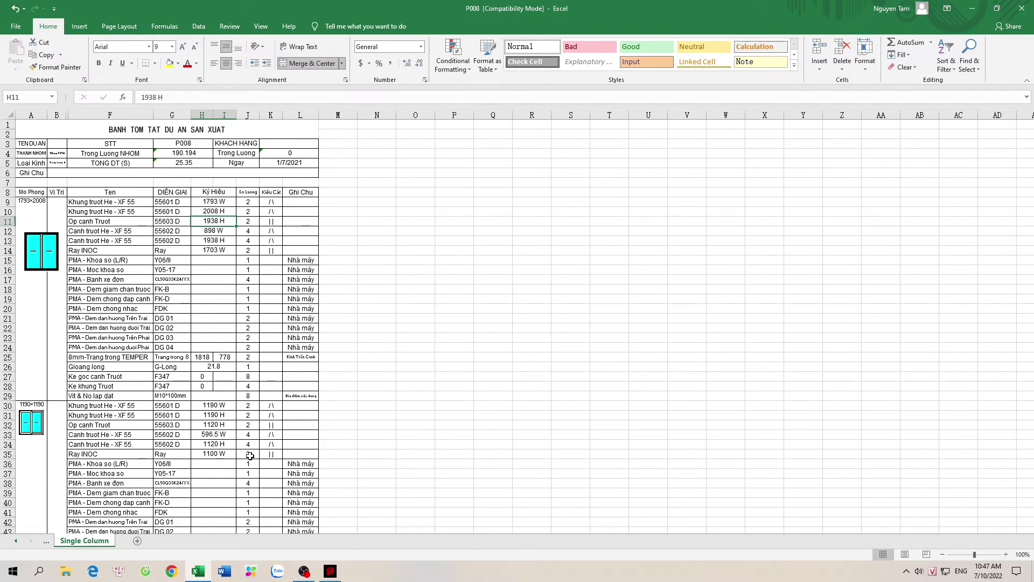
Scroll down to rows 161–203 listing the 3200×2200 LAU 2 door.
scroll(246, 347, "down", 10)
scroll(246, 346, "down", 20)
scroll(246, 347, "down", 20)
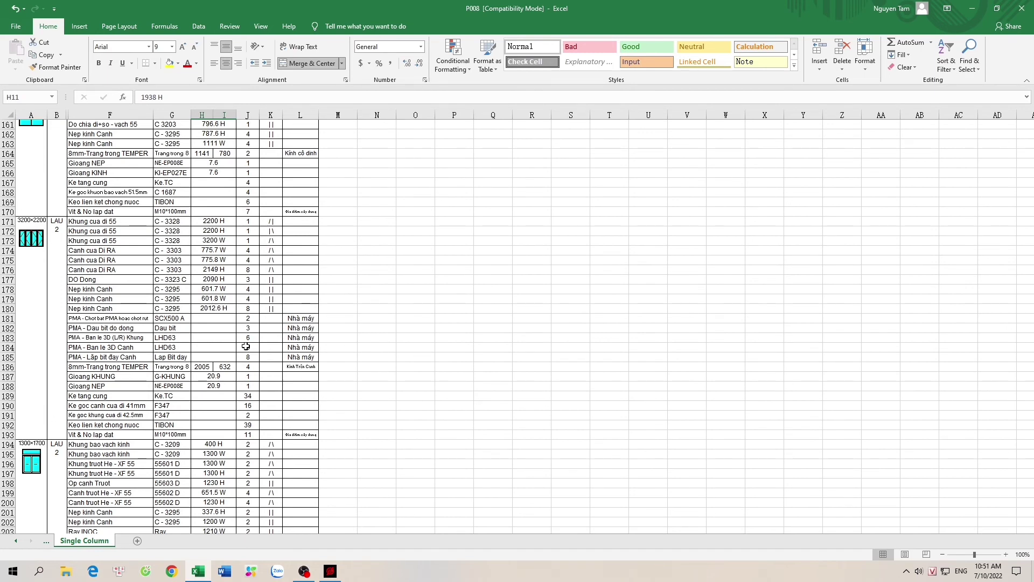
left_click(33, 240)
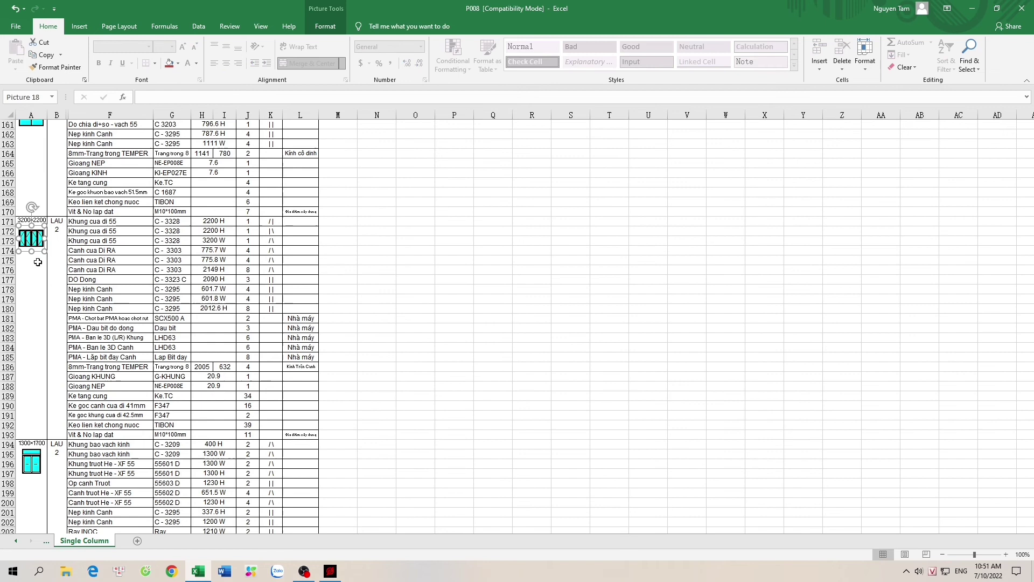
left_click(82, 377)
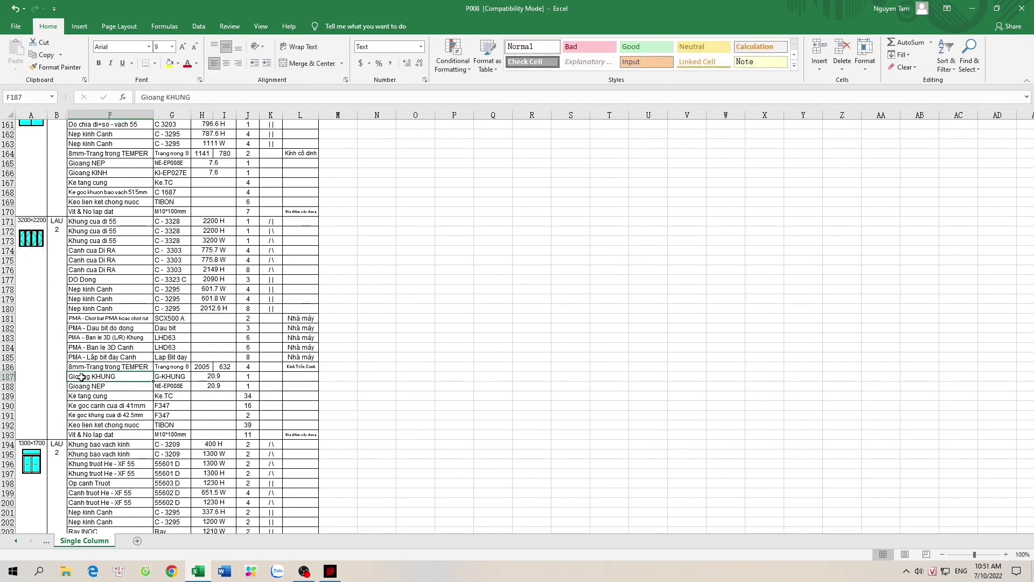
left_click(216, 375)
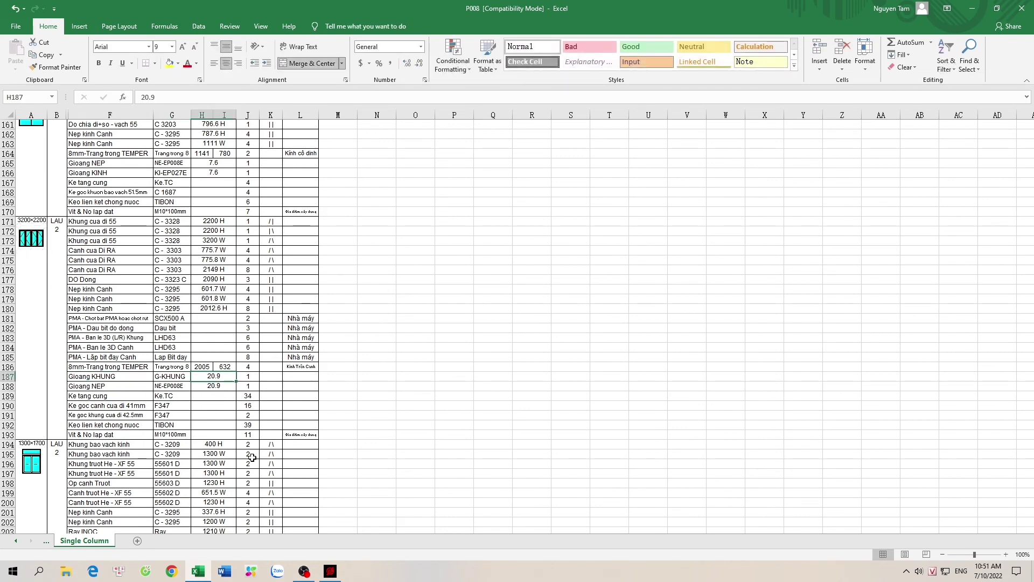
left_click(214, 386)
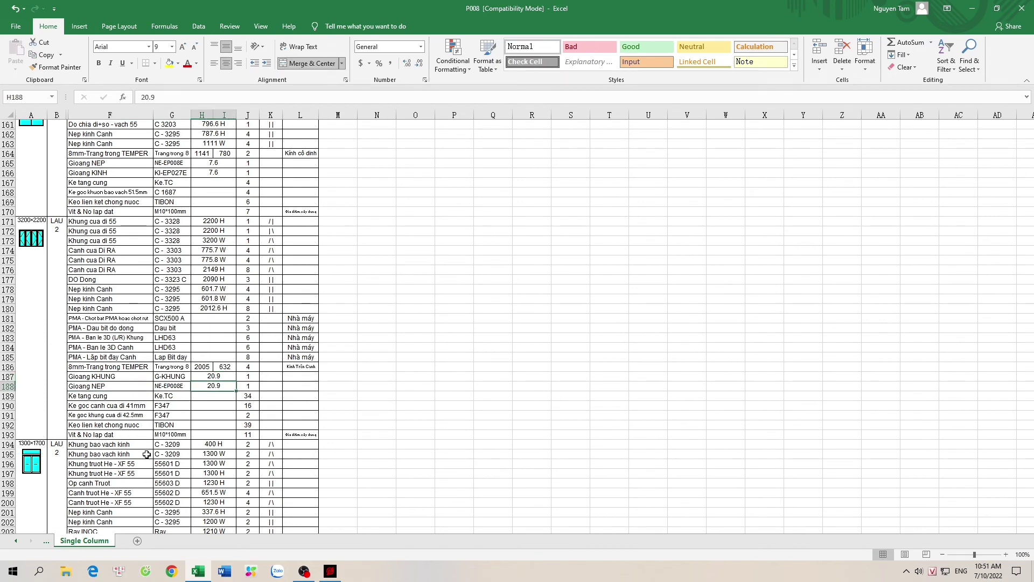
left_click(97, 398)
left_click(256, 399)
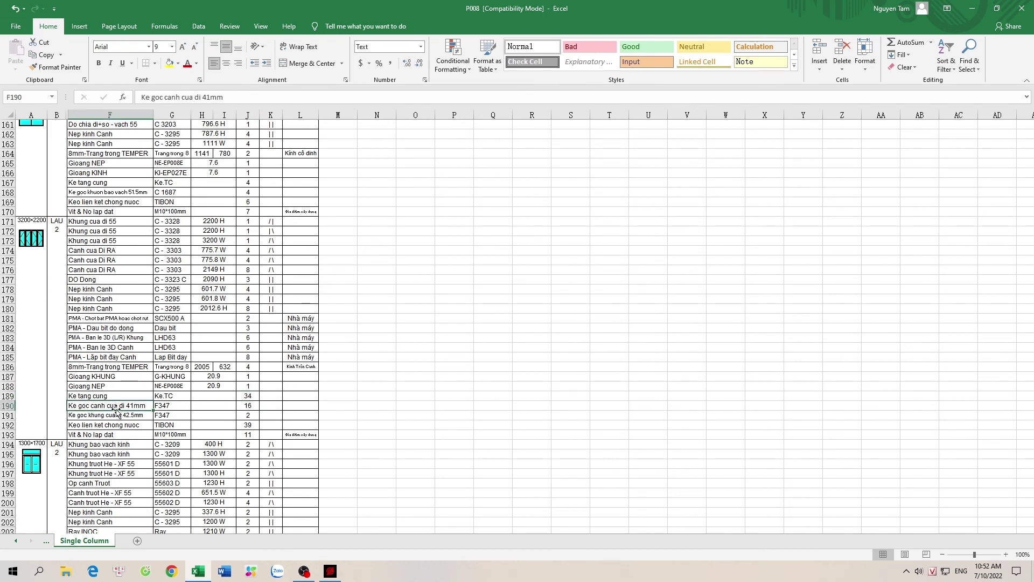
left_click(247, 406)
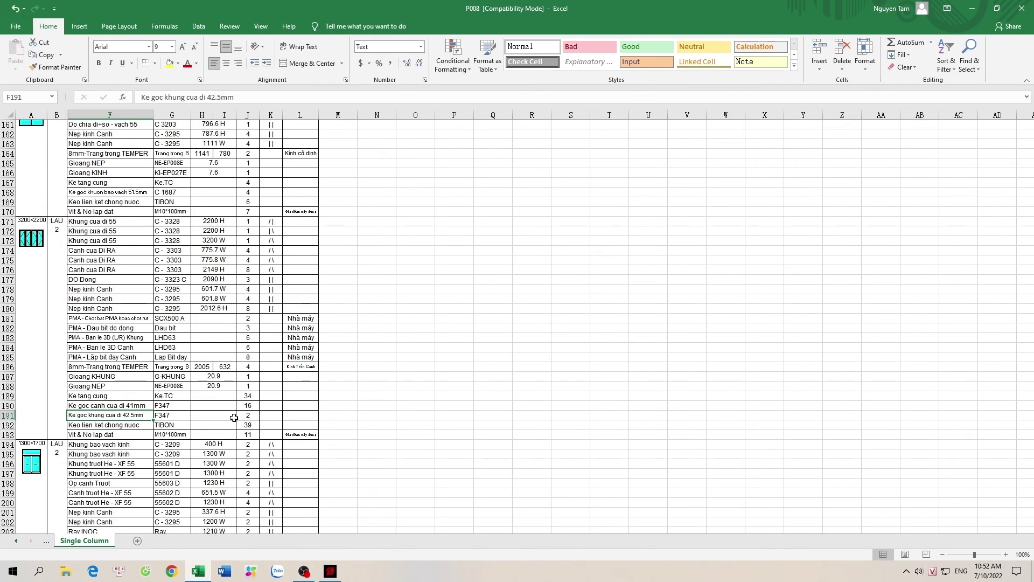
left_click(248, 416)
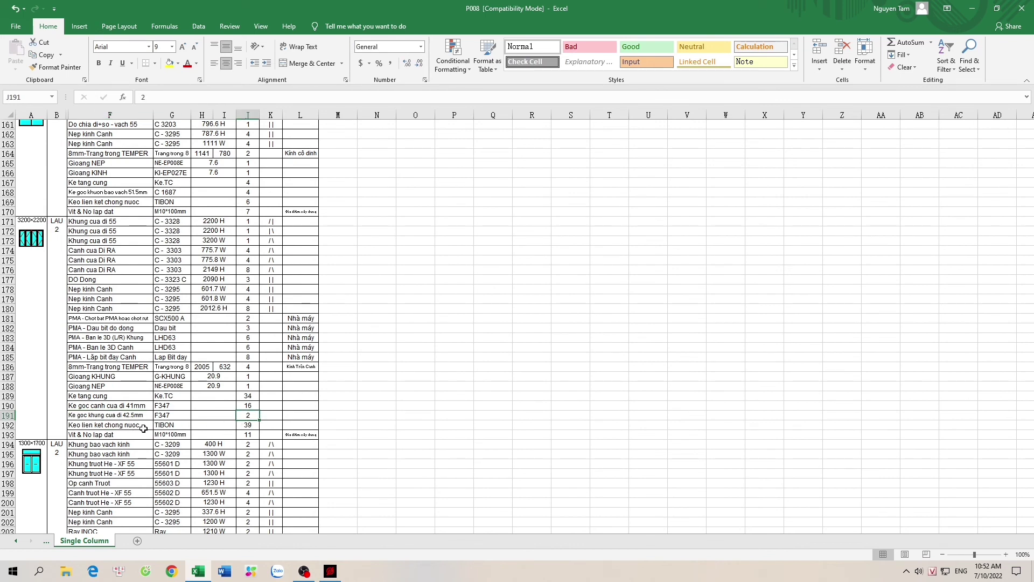
left_click(107, 428)
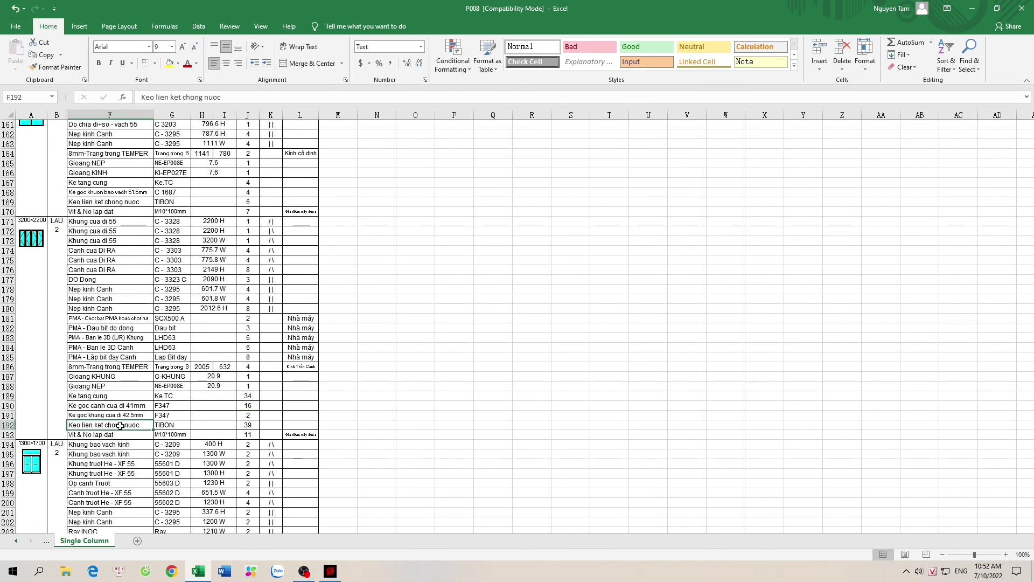
left_click(164, 425)
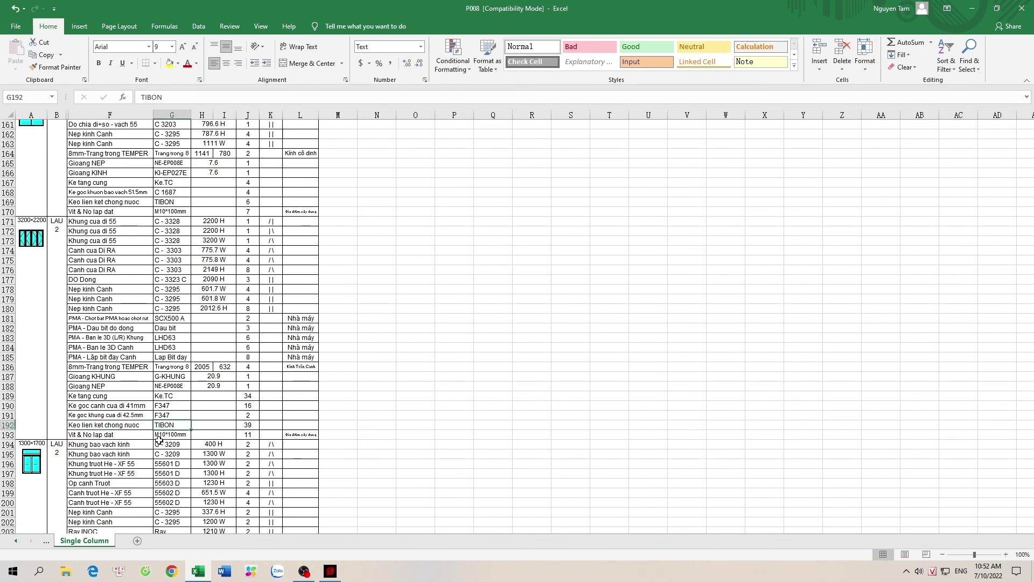
left_click(144, 427)
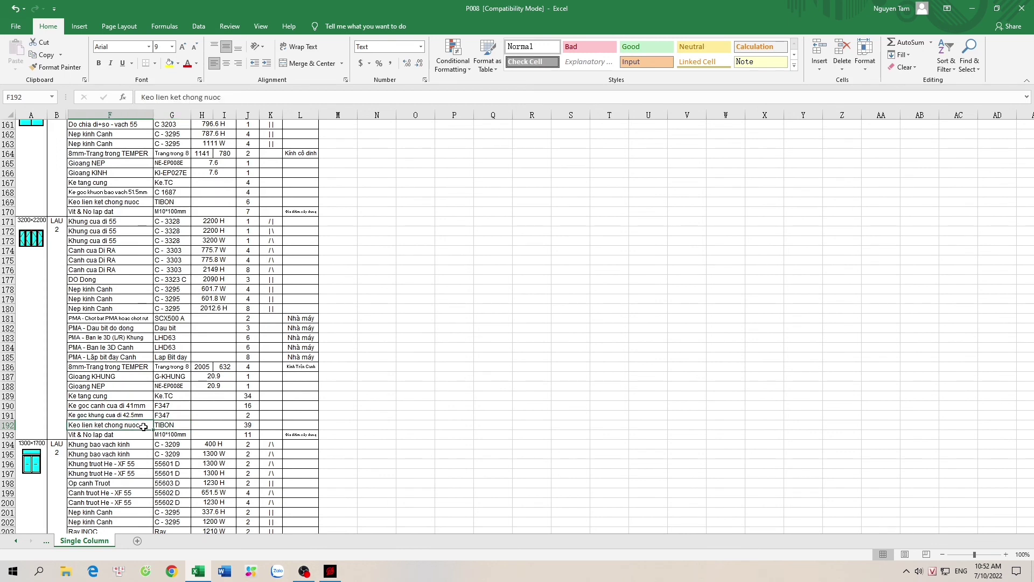
left_click(247, 424)
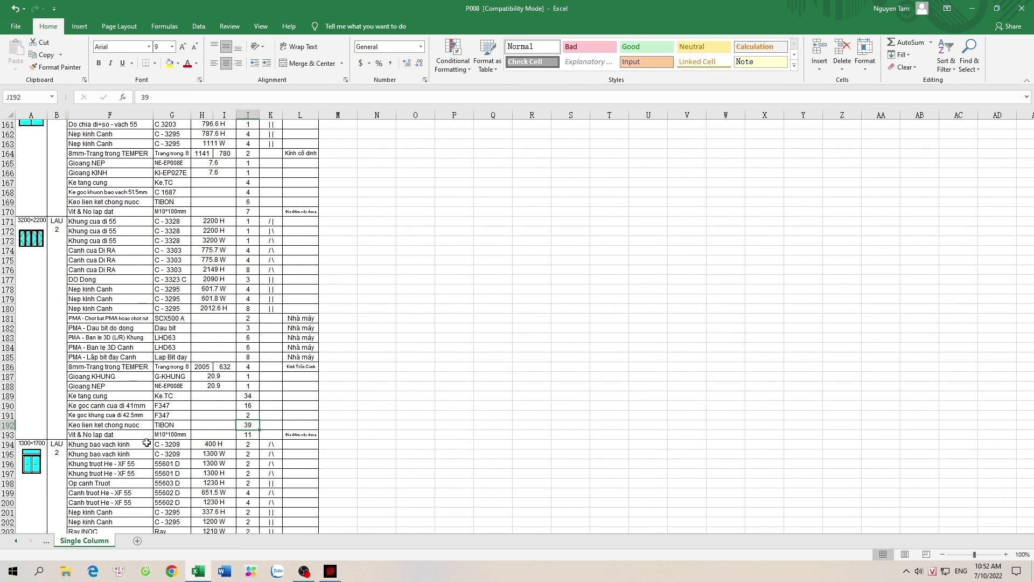
left_click(111, 433)
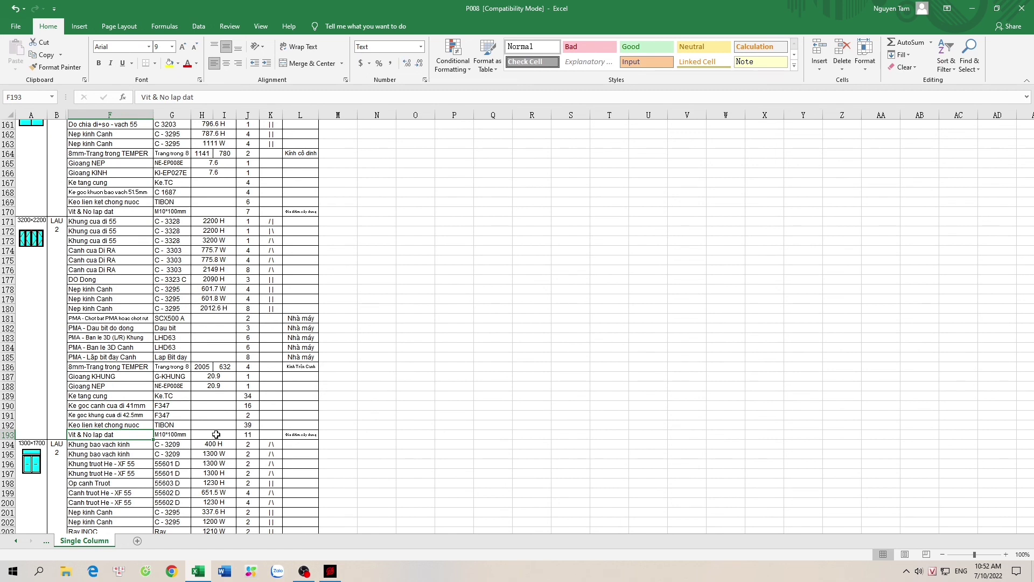
left_click(245, 435)
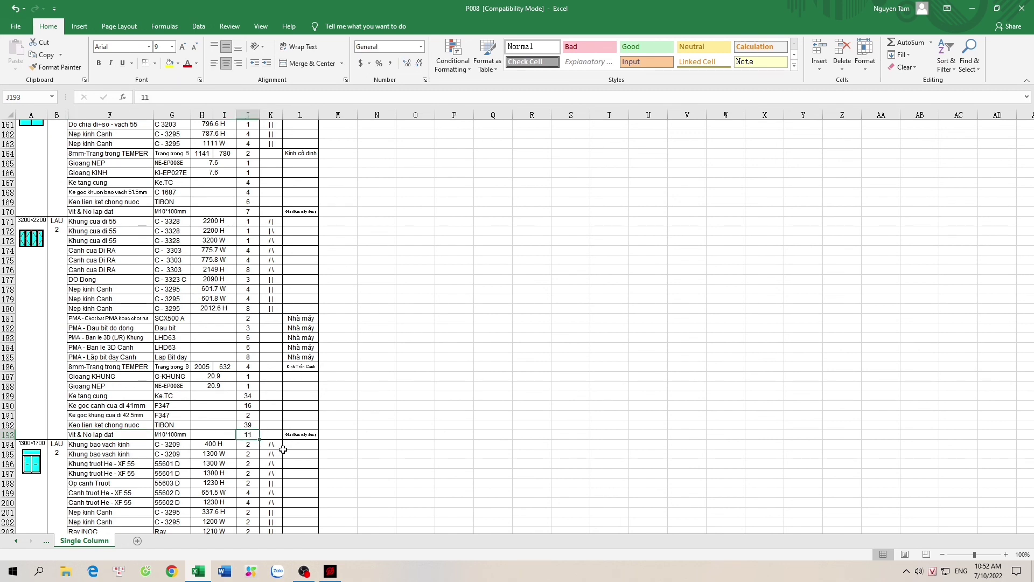
Widen notes column L, then check the note in L193 and the Nep kinh Canh entry in F179.
left_click_drag(319, 115, 447, 115)
left_click(355, 436)
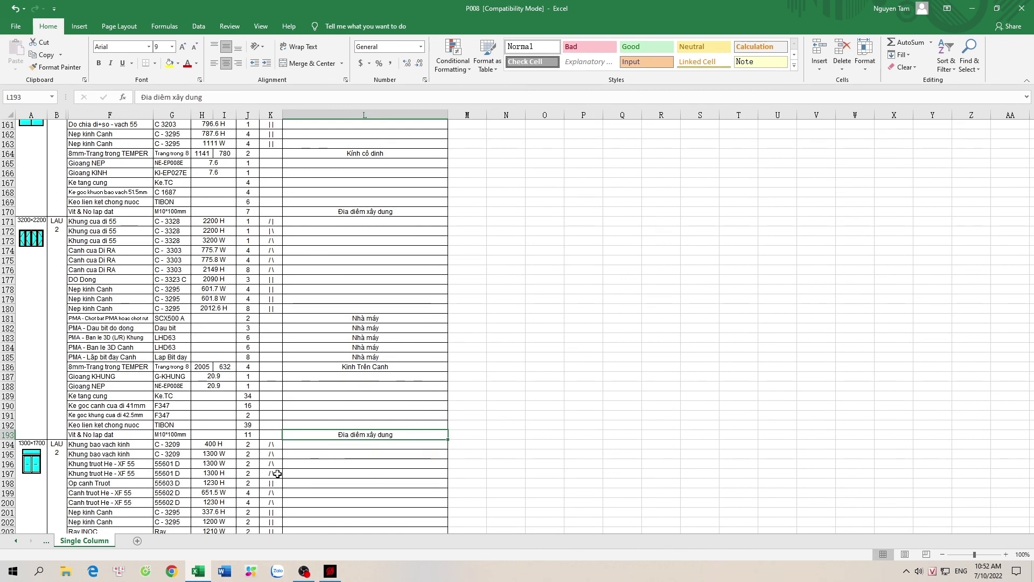
left_click(103, 298)
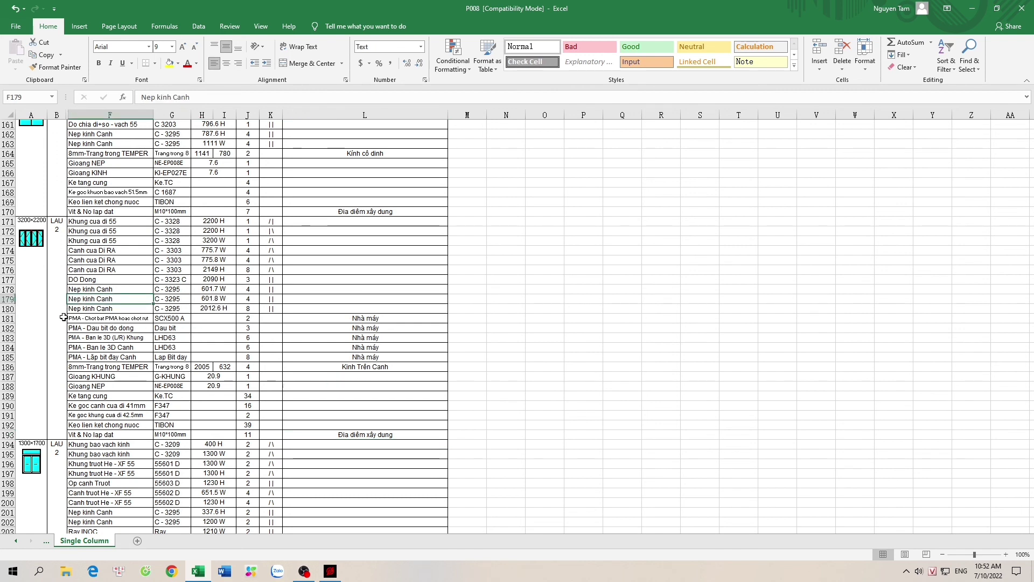
Review the LAU 2 label and row 186's item name, 2005 glass size and quantity 4.
left_click(63, 317)
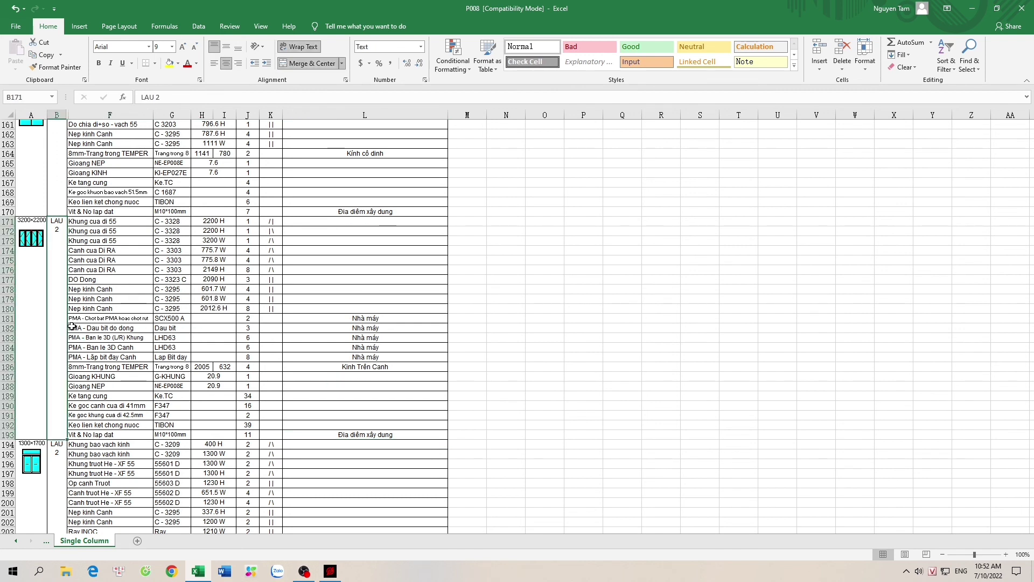
left_click(122, 370)
left_click(203, 369)
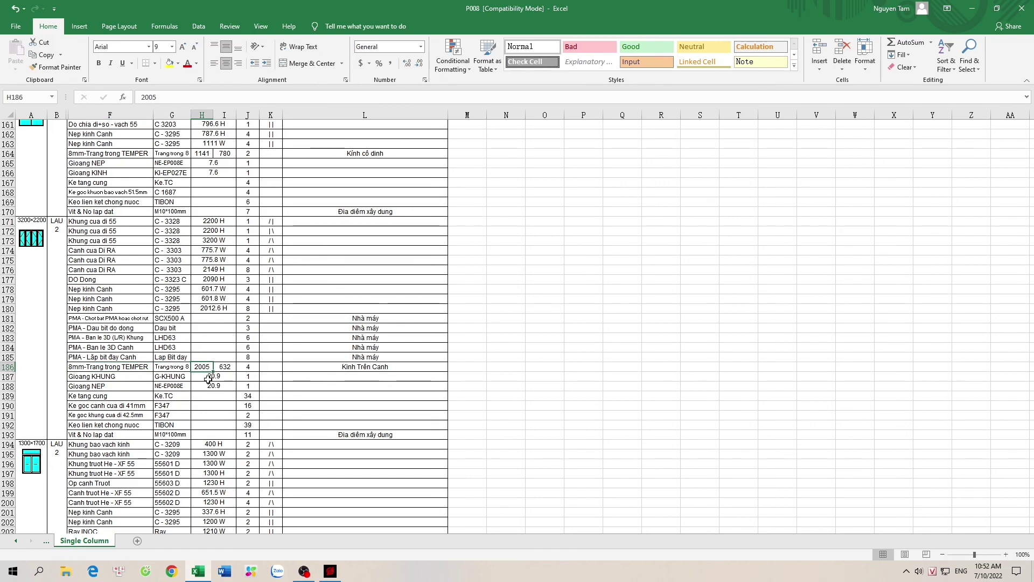
left_click(250, 368)
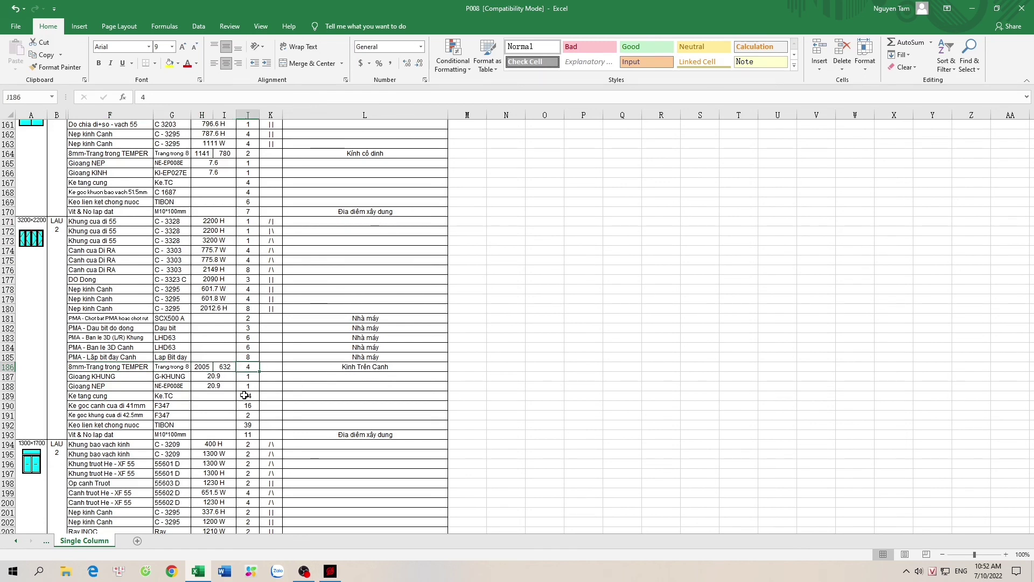